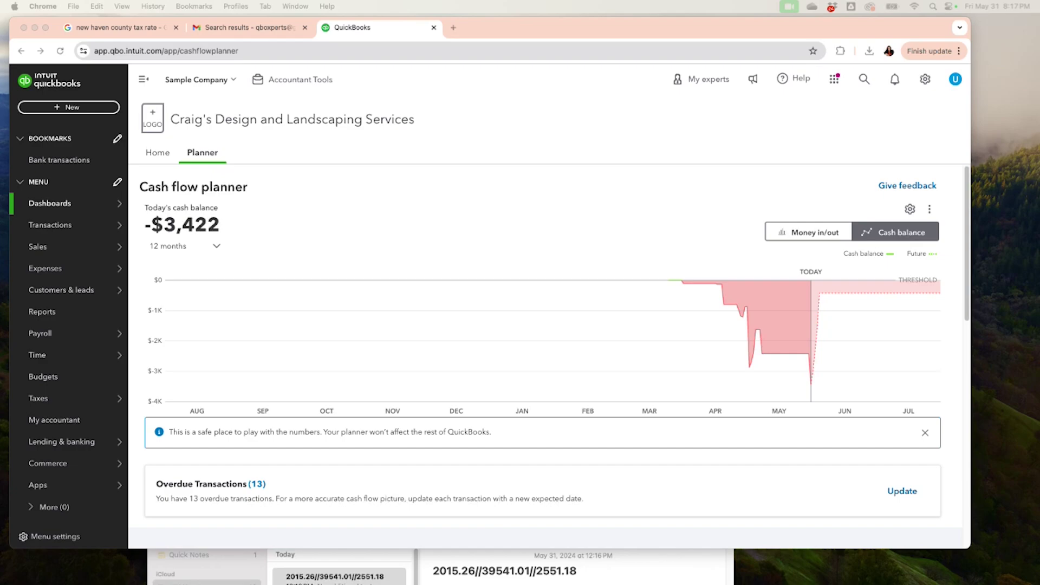
# Start a new invoice, show its management options, and cancel adding a logo
pyautogui.click(59, 108)
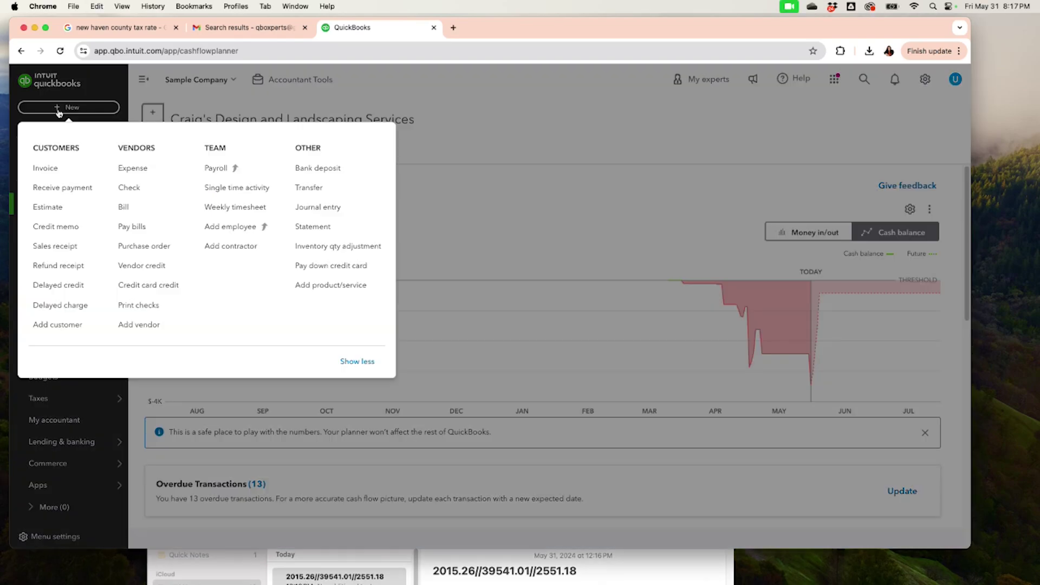
pyautogui.click(61, 178)
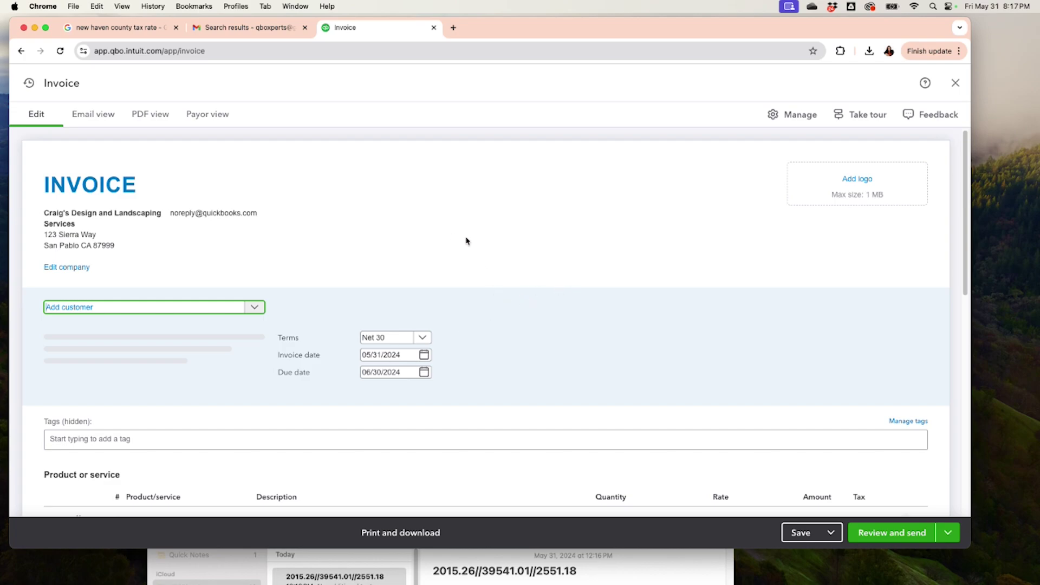
pyautogui.click(805, 118)
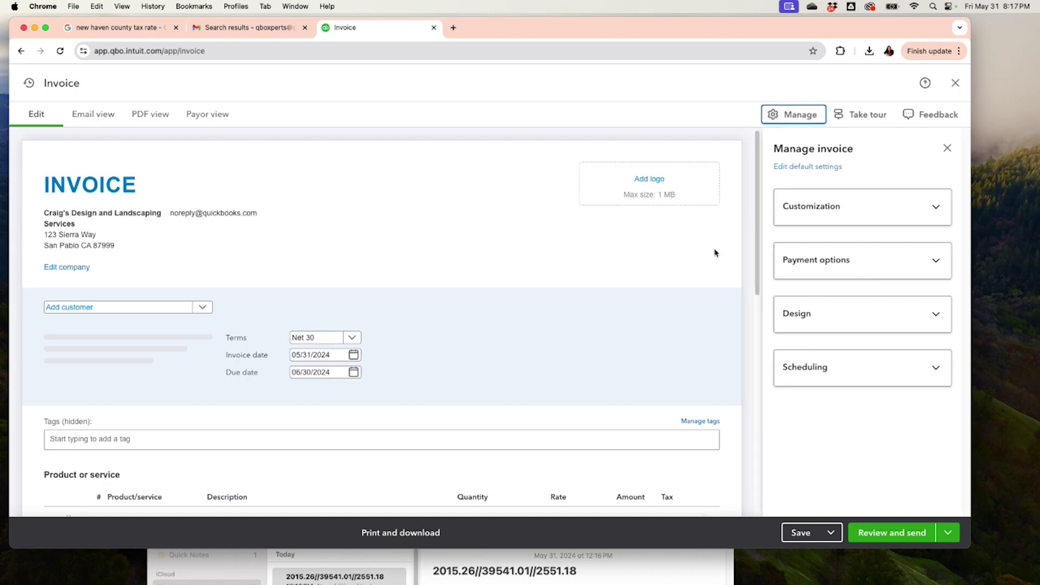
pyautogui.click(650, 186)
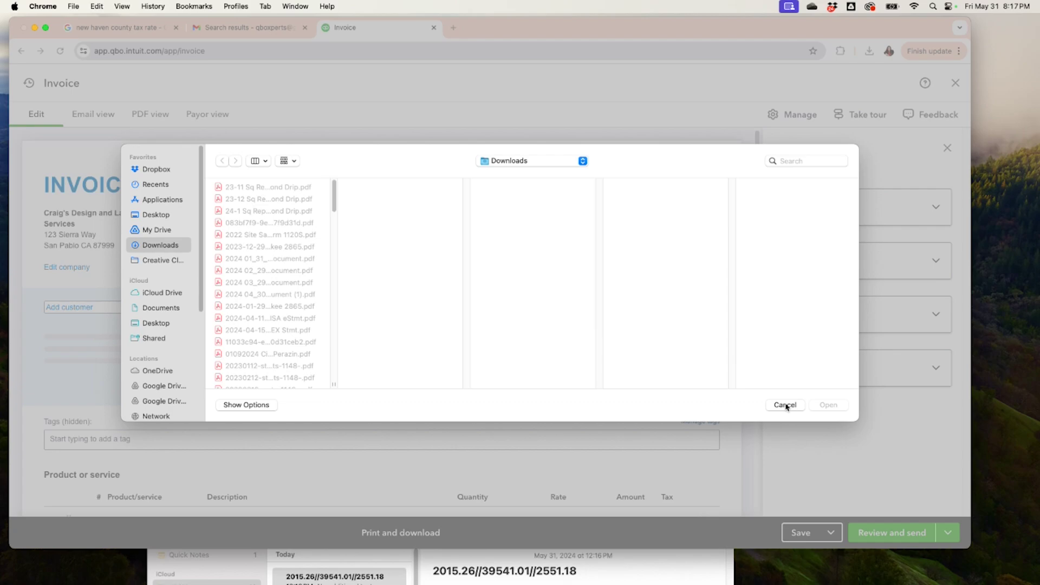
pyautogui.click(785, 405)
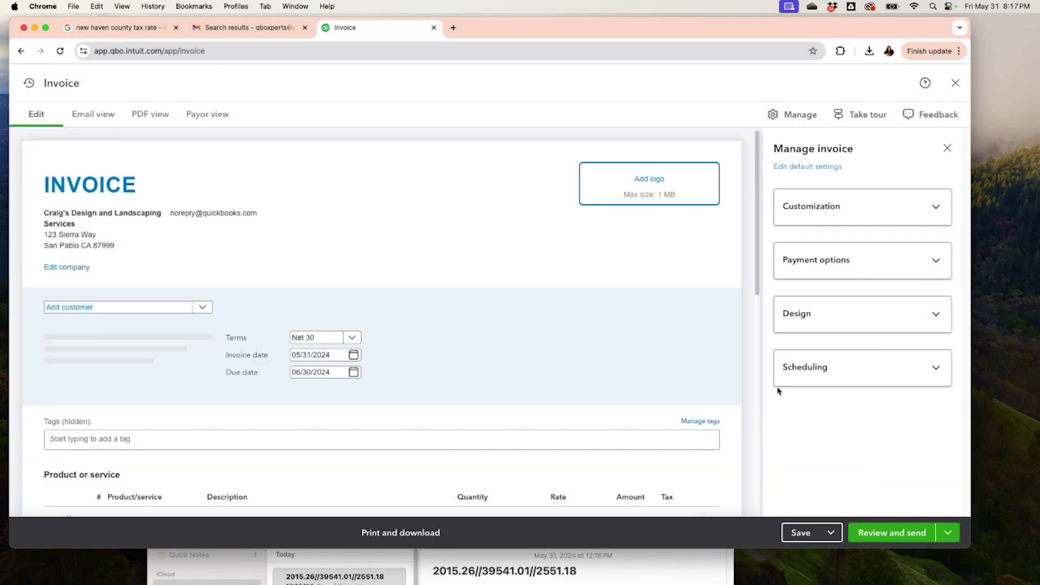
# Expand Customization and switch Invoice no. off and back on
pyautogui.click(803, 211)
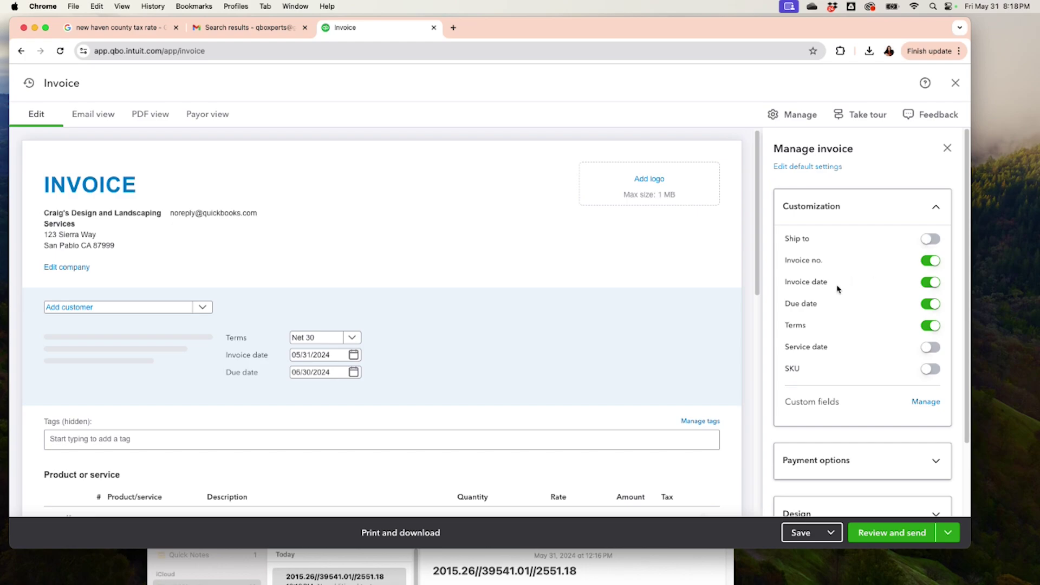
pyautogui.click(926, 263)
pyautogui.click(927, 262)
# Go to Custom fields, cancel a new custom field form, then reach Account and Settings
pyautogui.click(928, 403)
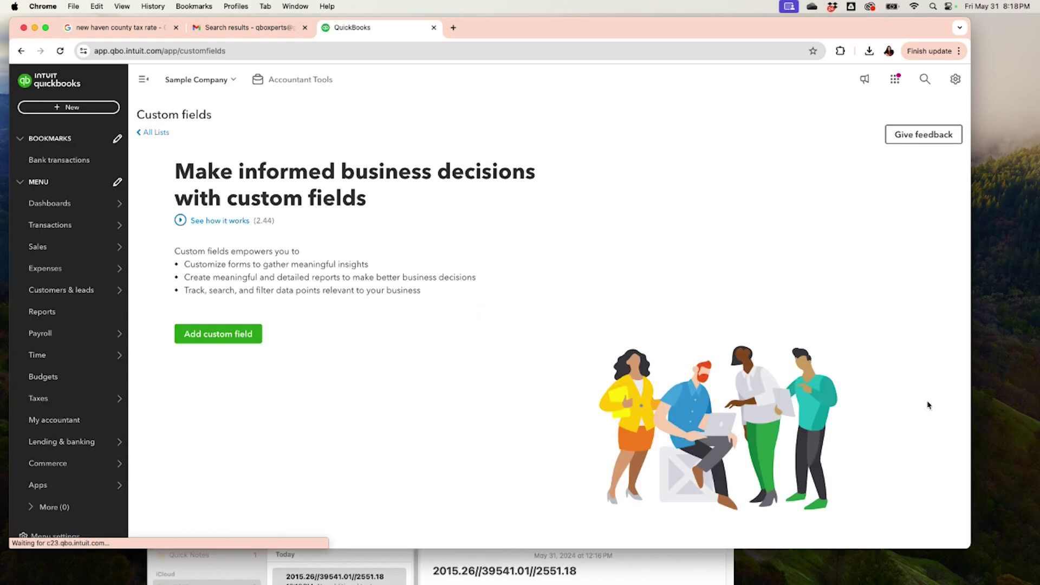
pyautogui.moveTo(106, 331)
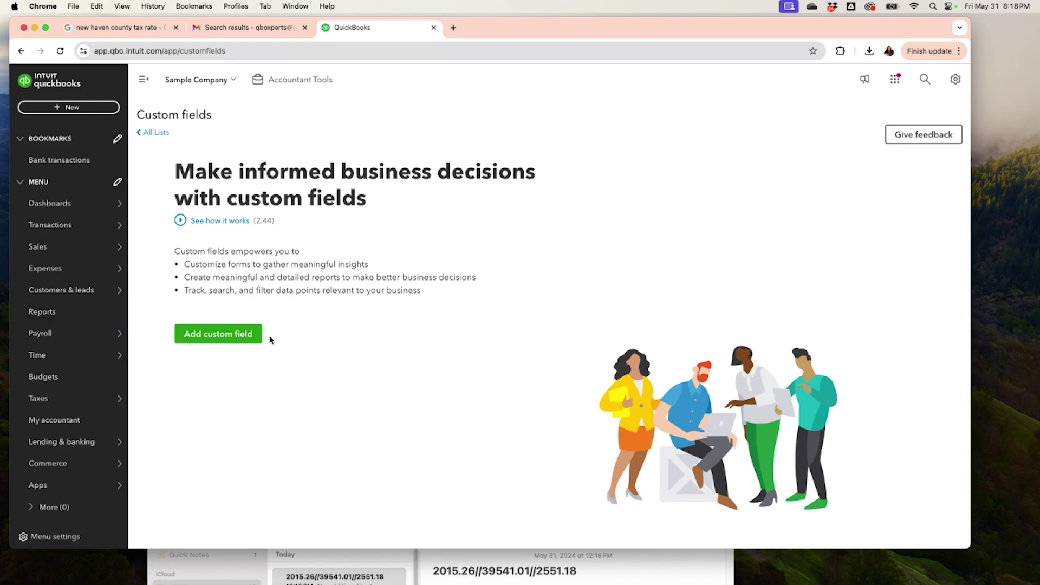
pyautogui.click(253, 335)
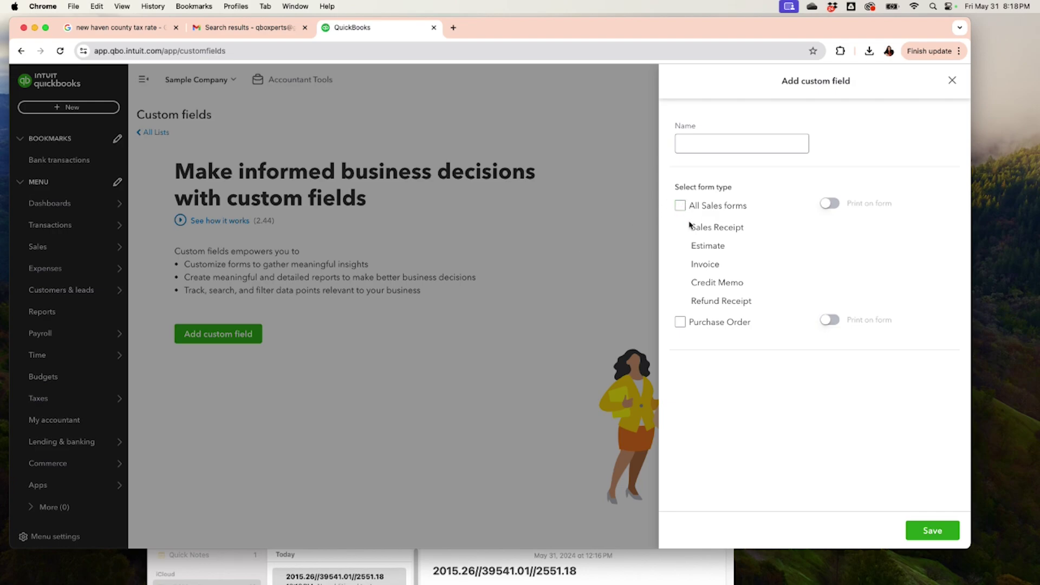
pyautogui.click(952, 80)
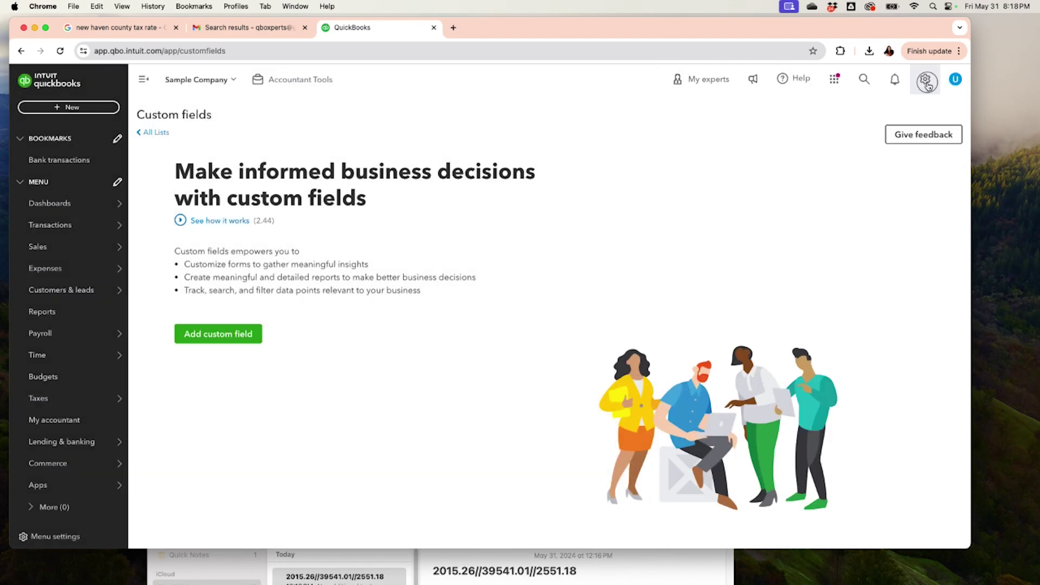
pyautogui.click(925, 81)
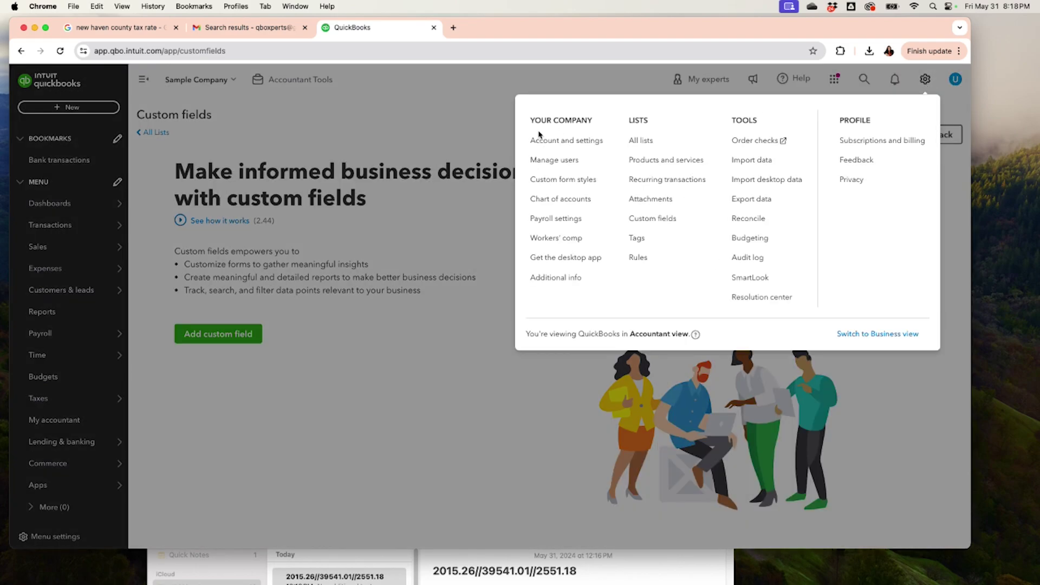
pyautogui.click(547, 142)
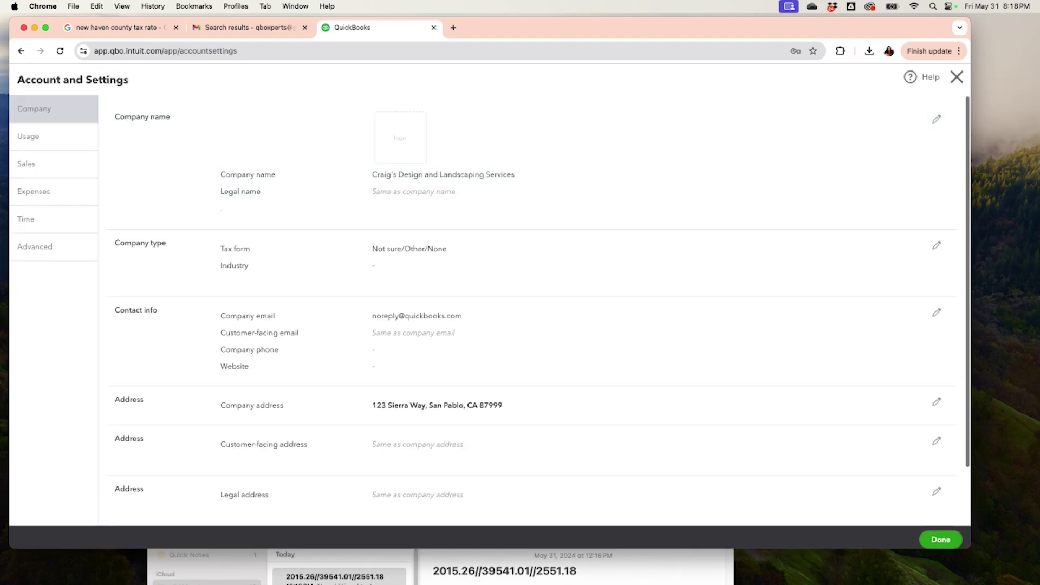
# In Sales settings, open the default sales form email message for editing and review its text
pyautogui.click(88, 166)
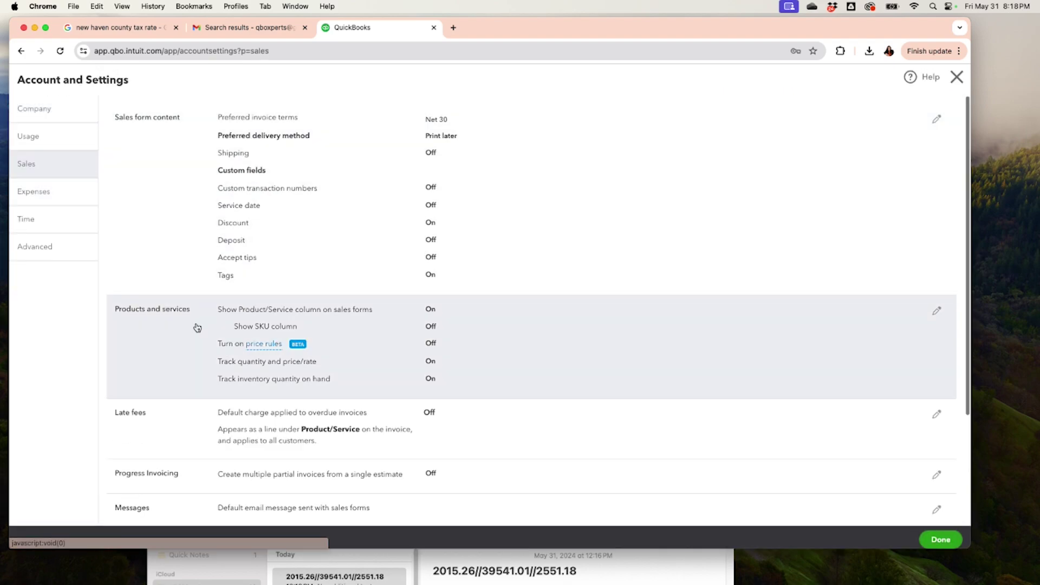
pyautogui.scroll(-3, 238, 325)
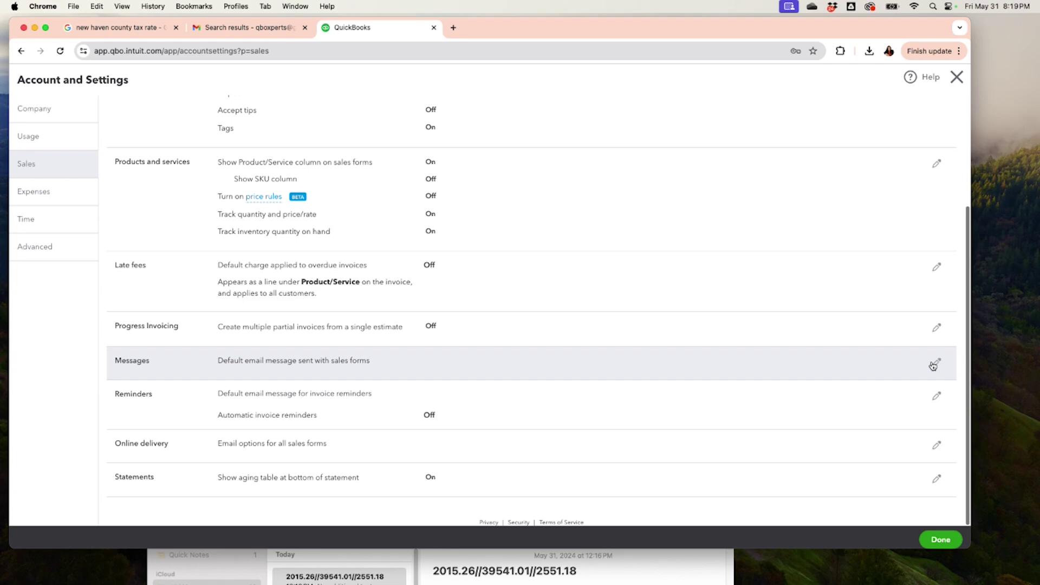
pyautogui.click(932, 365)
pyautogui.scroll(-2, 726, 416)
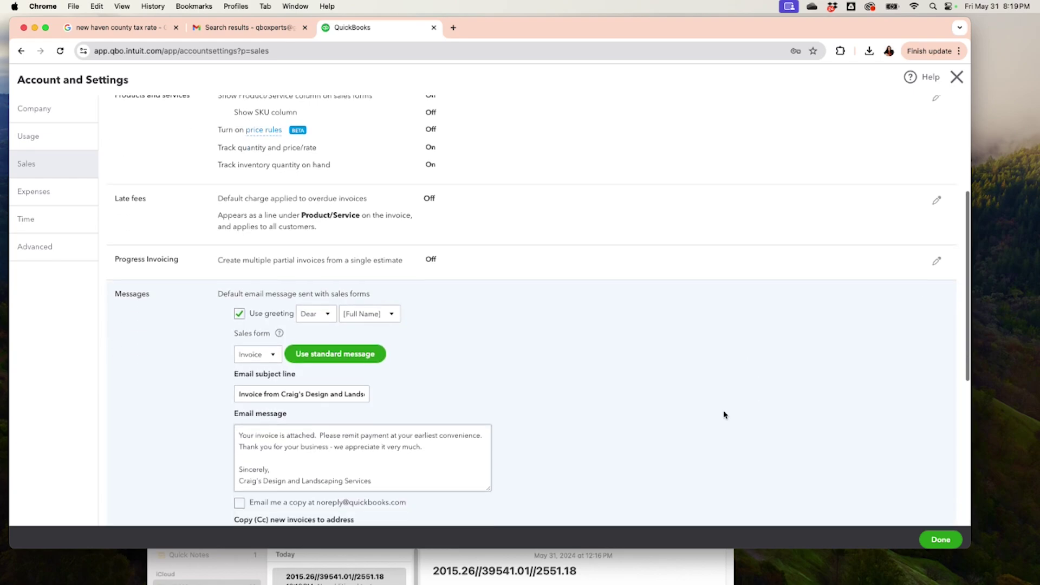
pyautogui.scroll(-2, 724, 412)
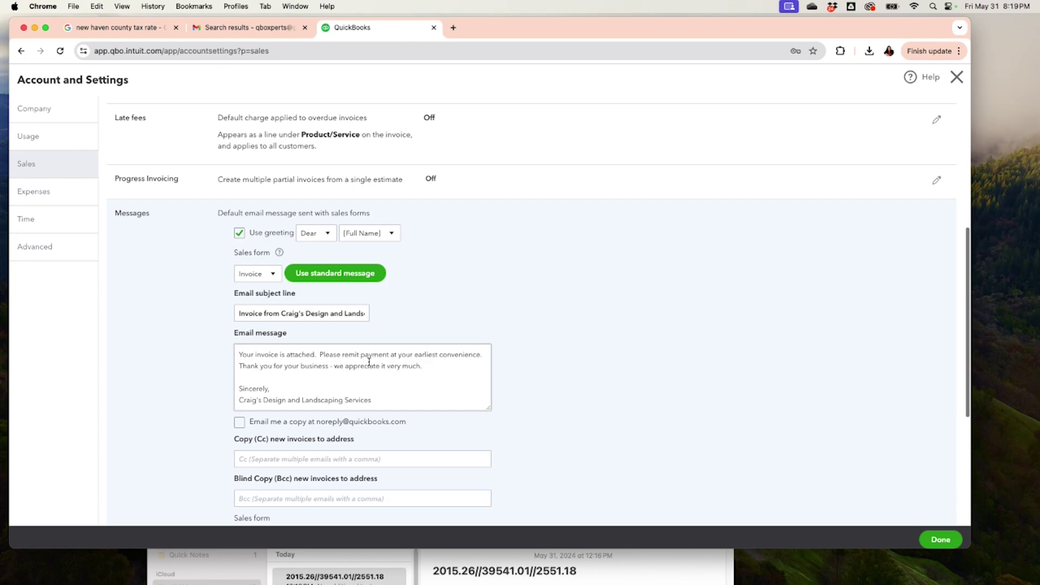
pyautogui.moveTo(240, 355); pyautogui.dragTo(349, 372)
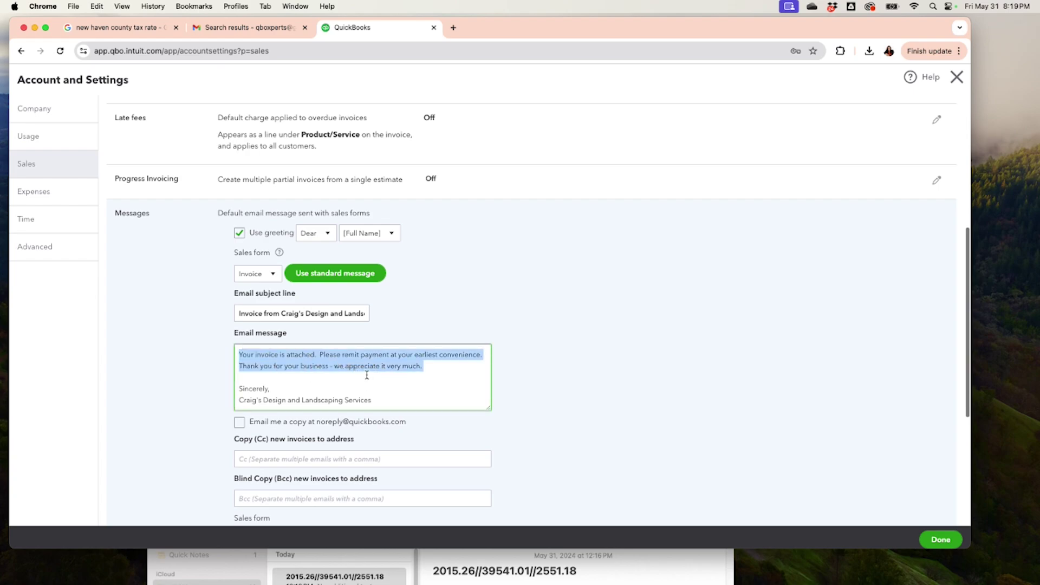
pyautogui.click(692, 420)
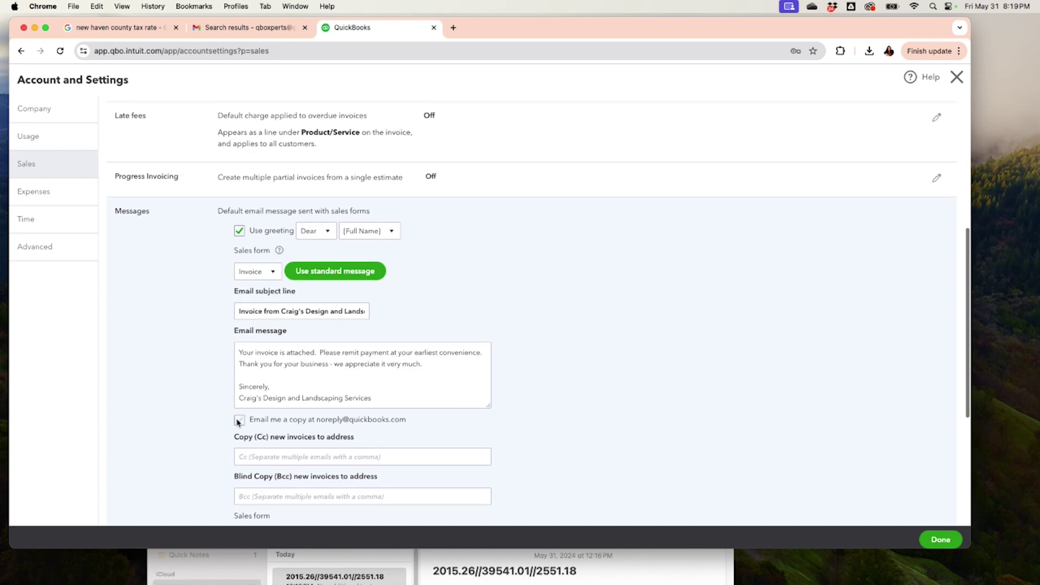
# Leave Account and Settings and start a fresh blank invoice
pyautogui.click(957, 77)
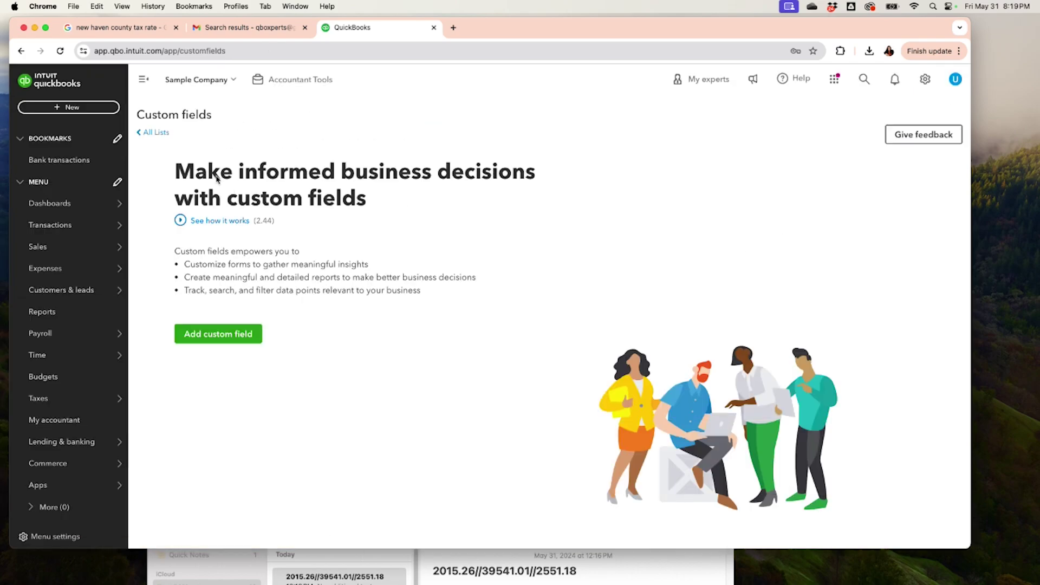
pyautogui.click(161, 132)
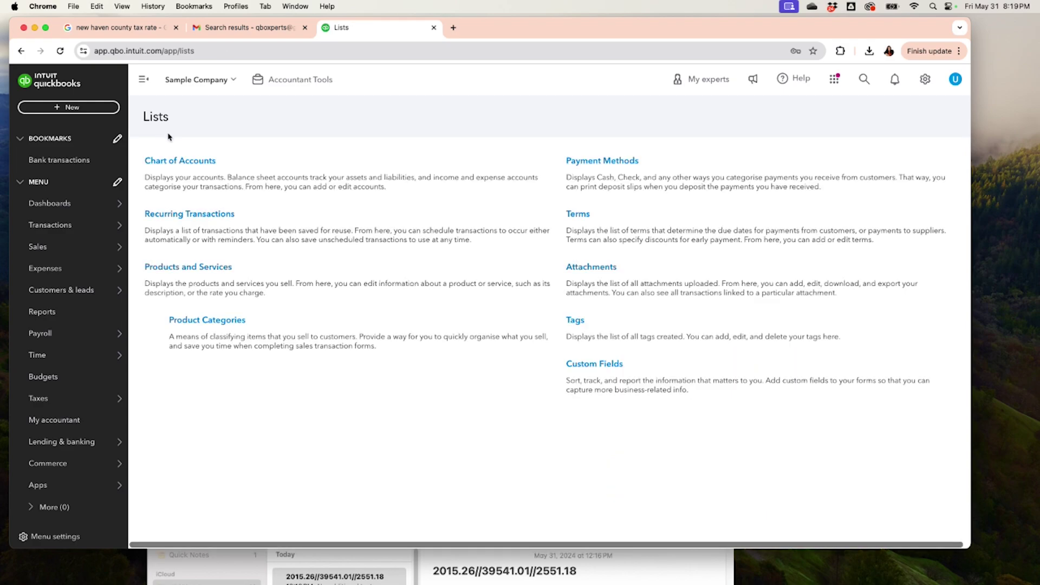
pyautogui.click(55, 107)
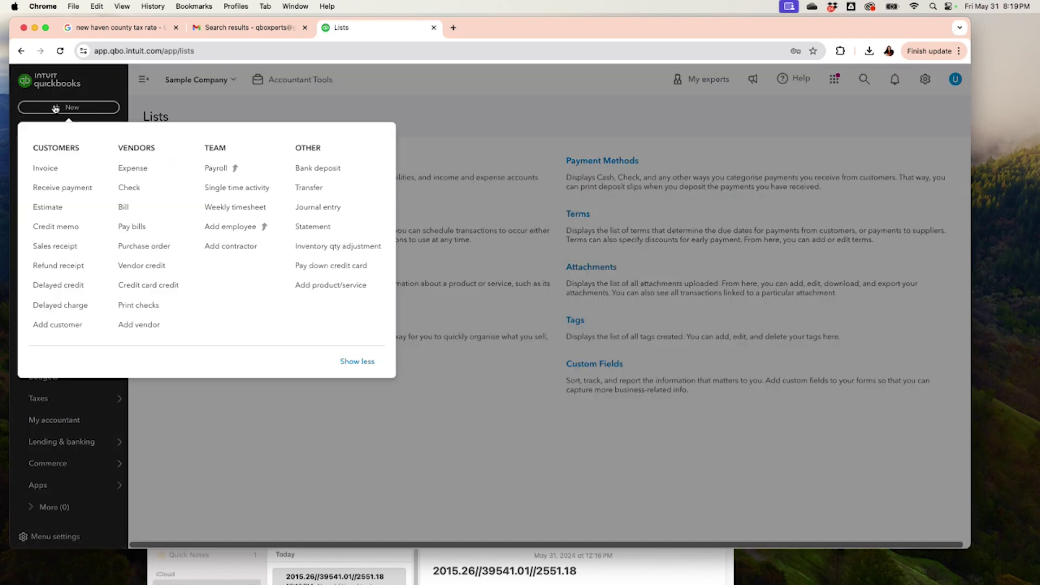
pyautogui.click(68, 173)
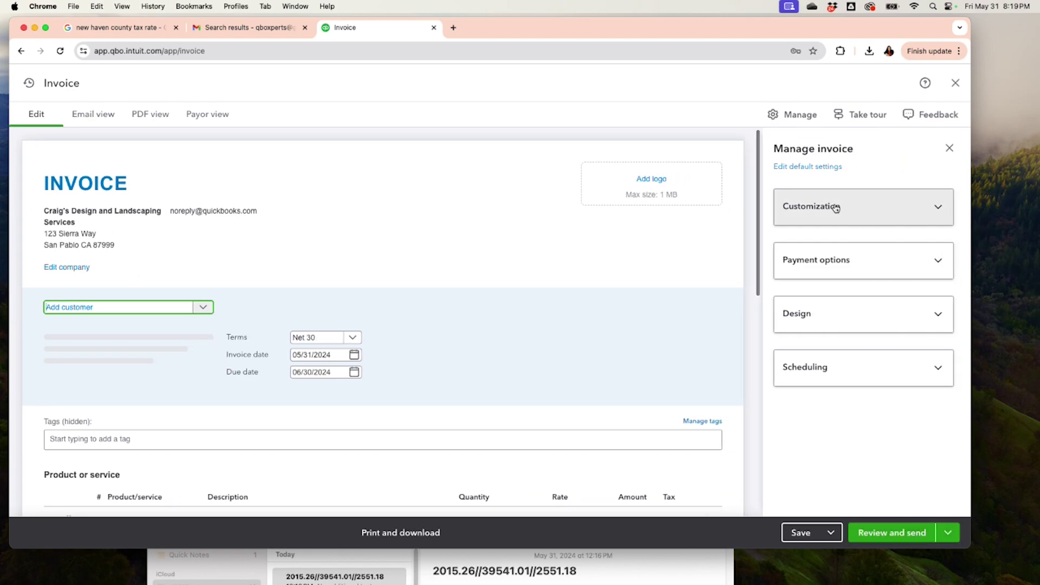
# Expand and collapse Customization, then browse the form from line items and Tags back to the header
pyautogui.click(791, 205)
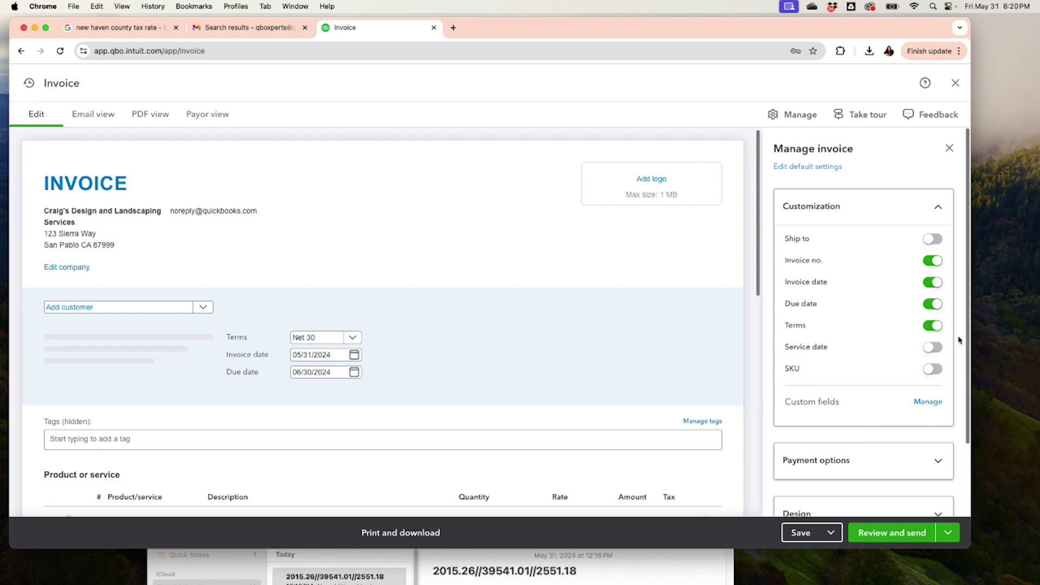
pyautogui.click(939, 208)
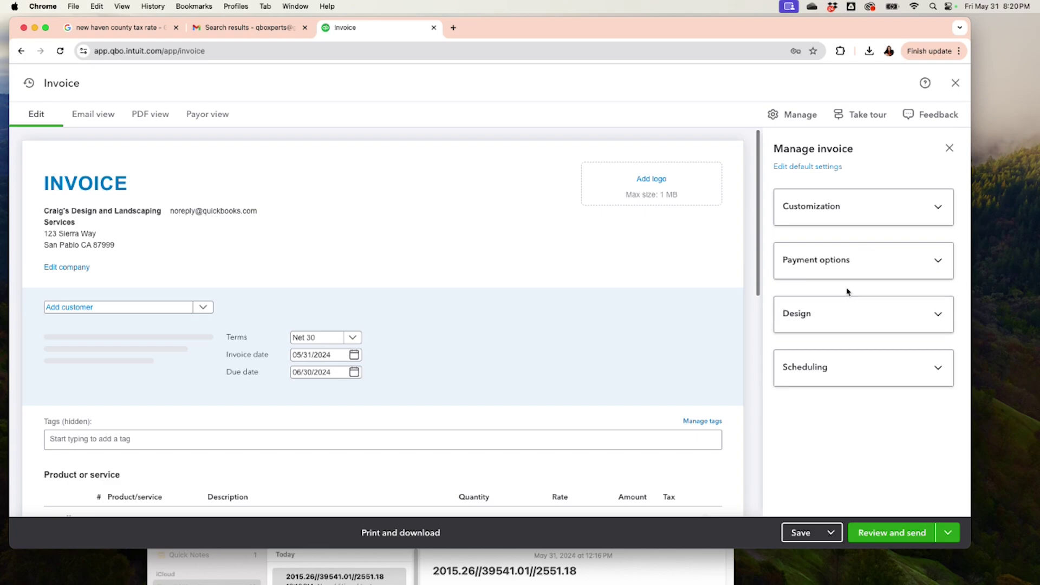
pyautogui.scroll(-1, 320, 314)
pyautogui.scroll(-3, 316, 304)
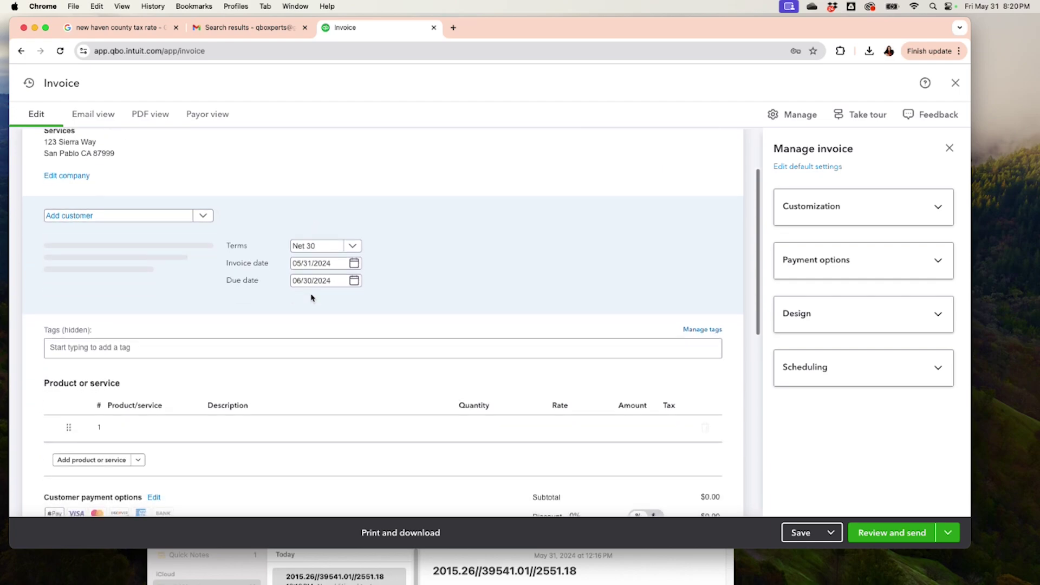
pyautogui.scroll(-1, 311, 298)
pyautogui.scroll(1, 312, 297)
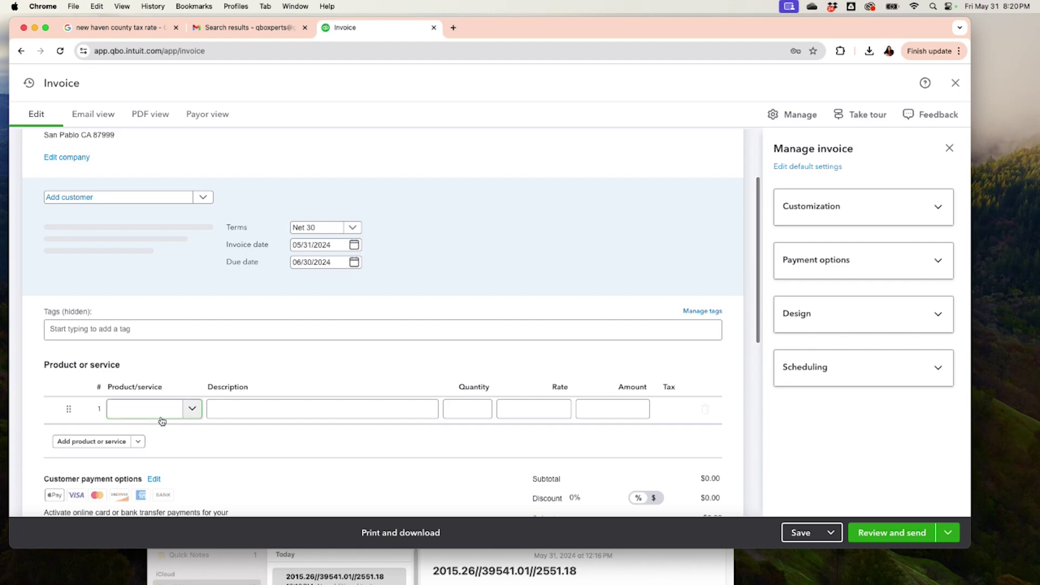
pyautogui.click(259, 411)
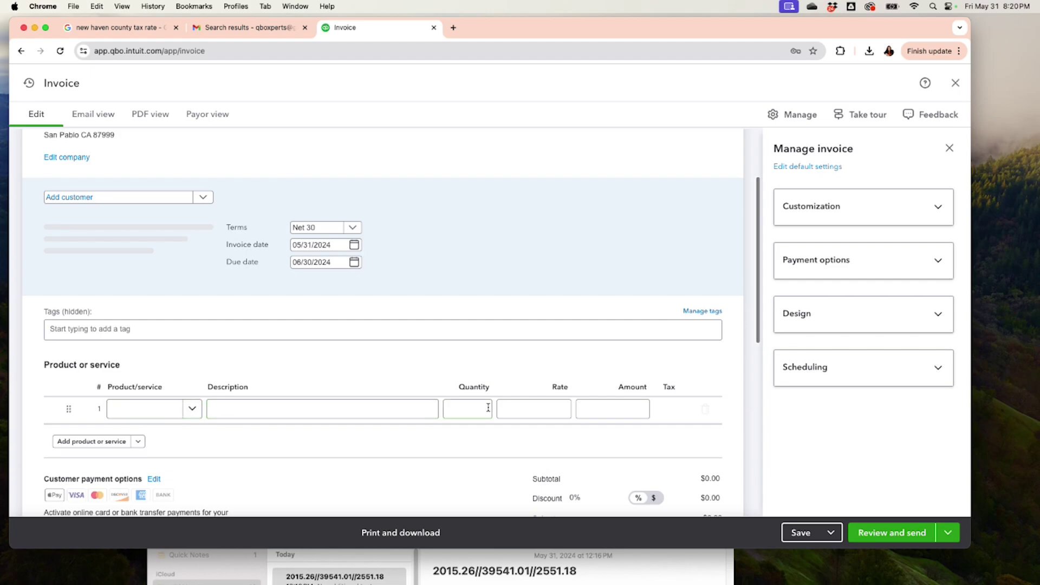
pyautogui.click(398, 324)
pyautogui.scroll(4, 395, 325)
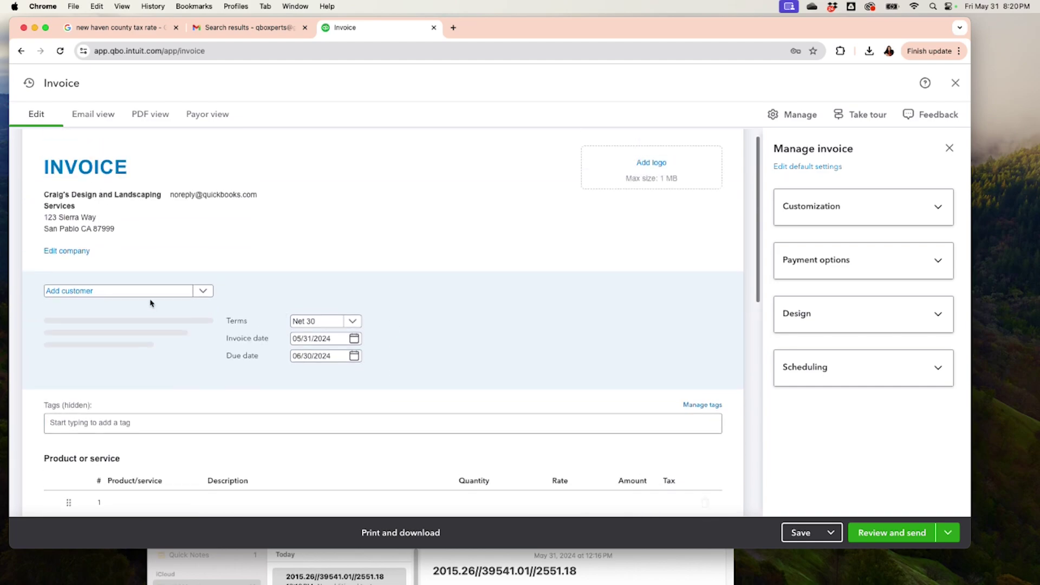
# Keep Net 30 terms and expand Payment options, with Invoice total and Discount on
pyautogui.click(353, 323)
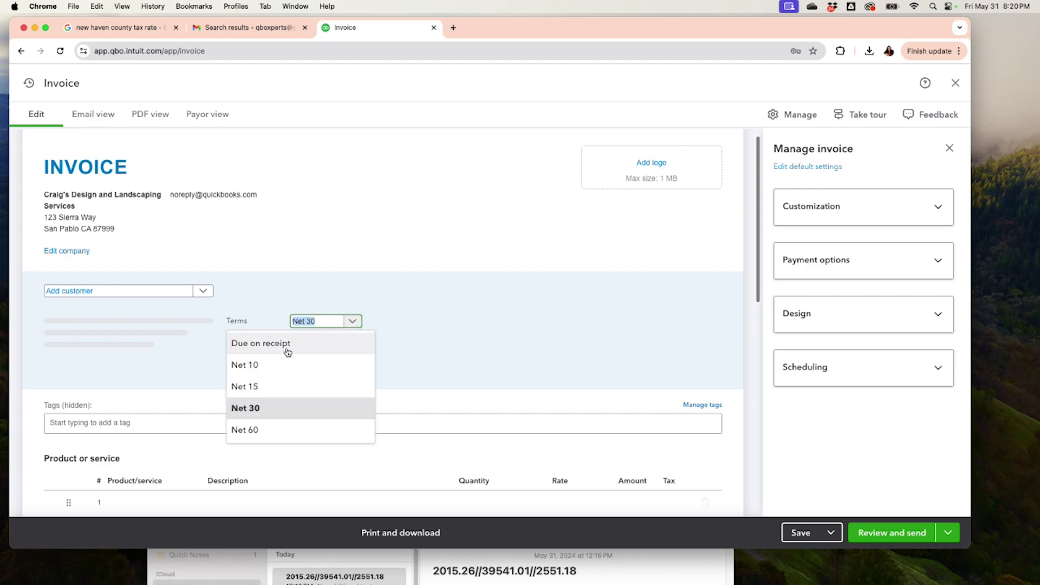
pyautogui.click(440, 288)
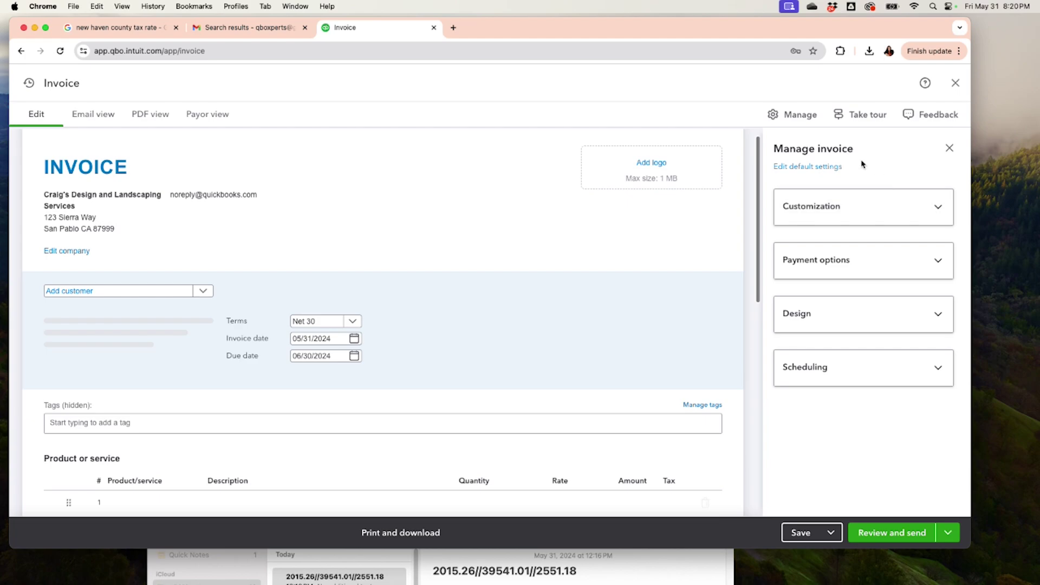
pyautogui.click(887, 273)
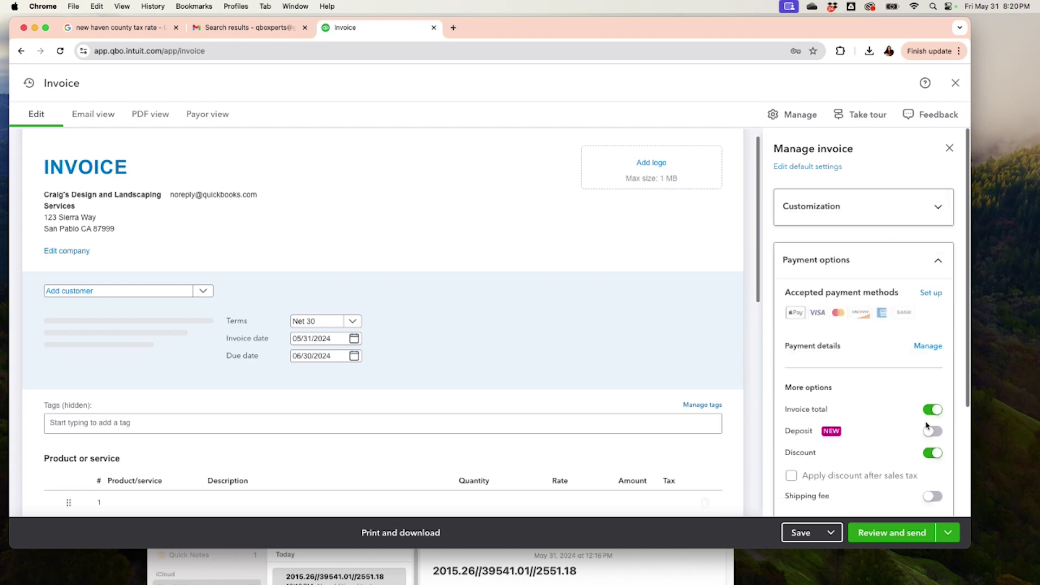
pyautogui.scroll(-3, 866, 420)
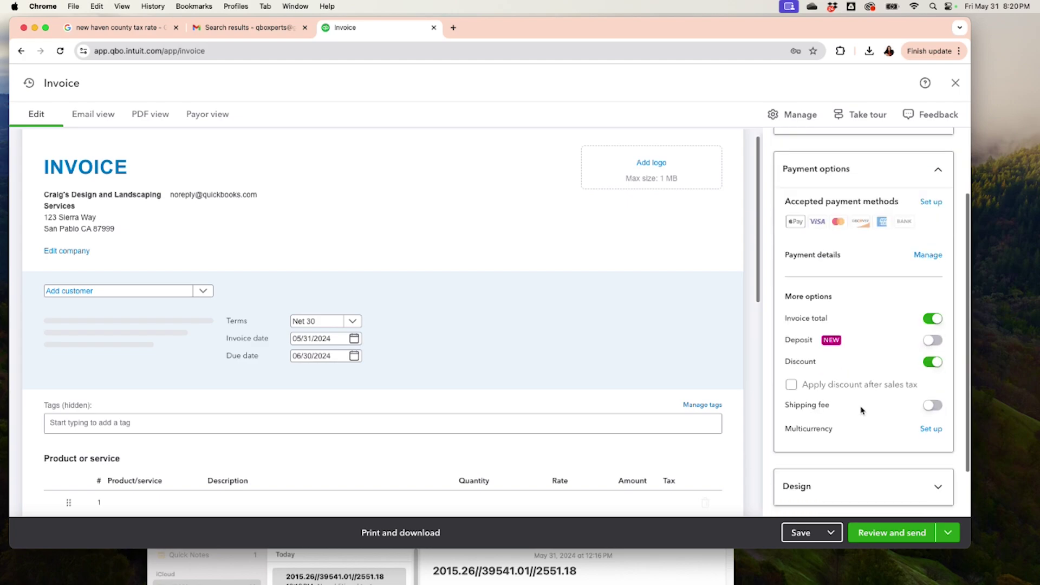
pyautogui.scroll(-2, 862, 410)
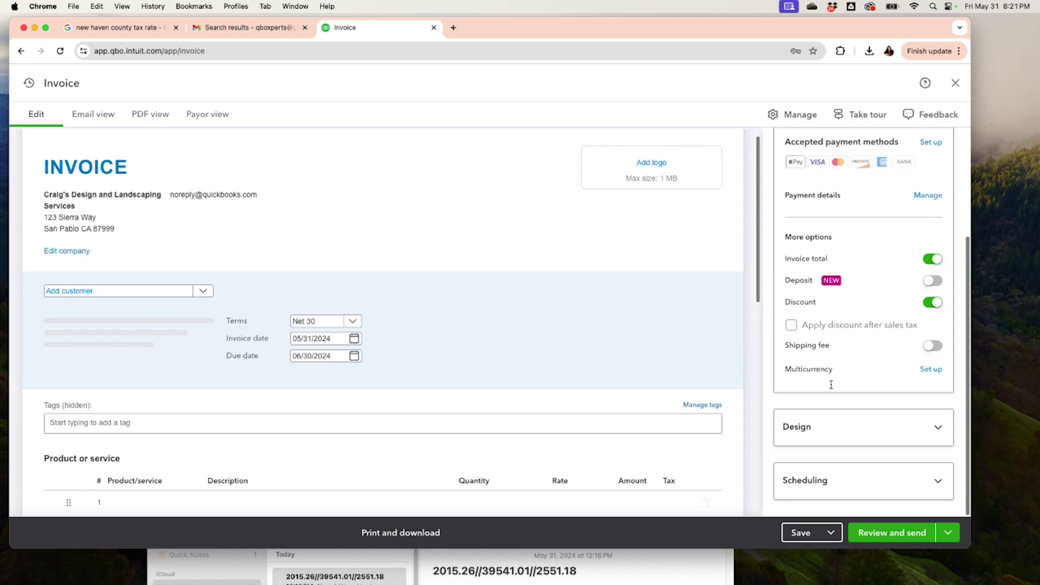
# Expand Design and switch the template to Standard, then back to Modern
pyautogui.click(824, 425)
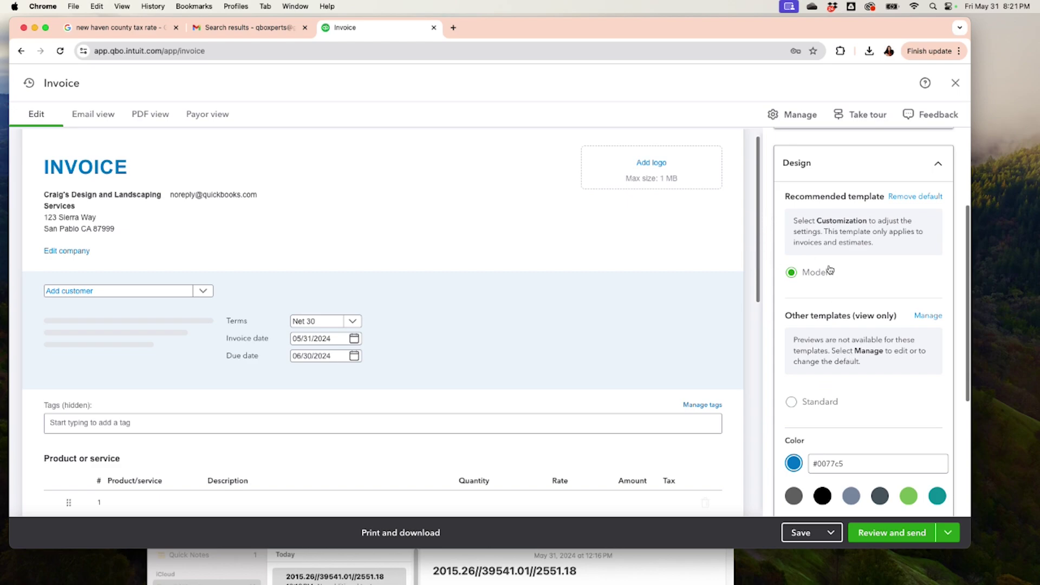
pyautogui.click(803, 404)
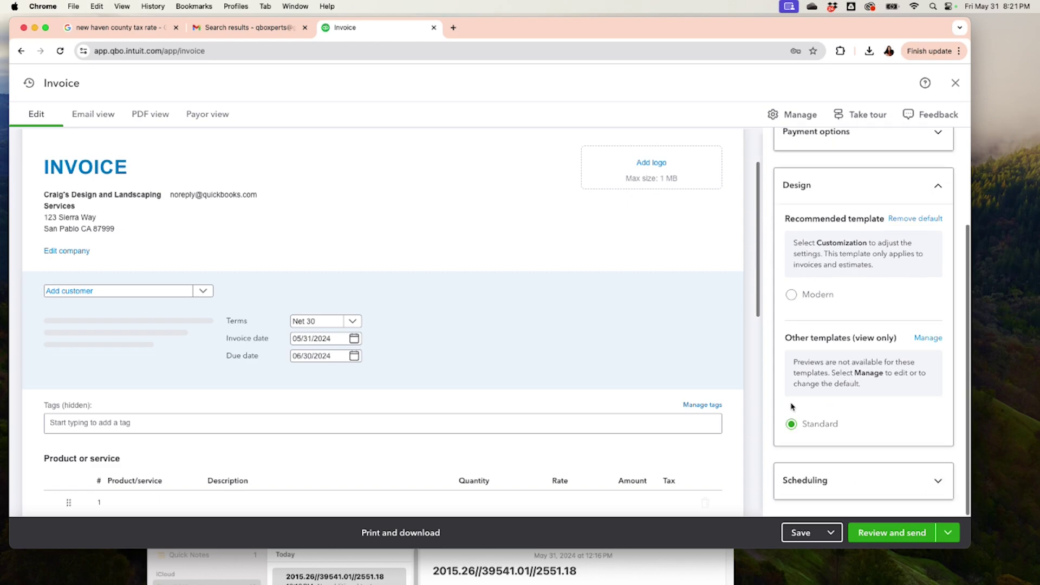
pyautogui.click(791, 296)
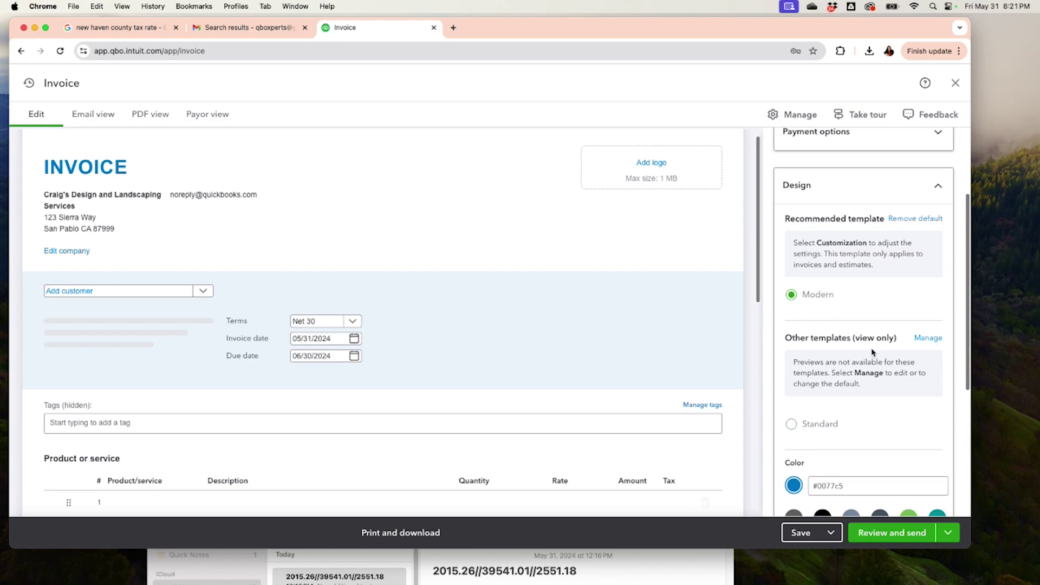
pyautogui.scroll(-3, 873, 353)
pyautogui.scroll(-1, 867, 349)
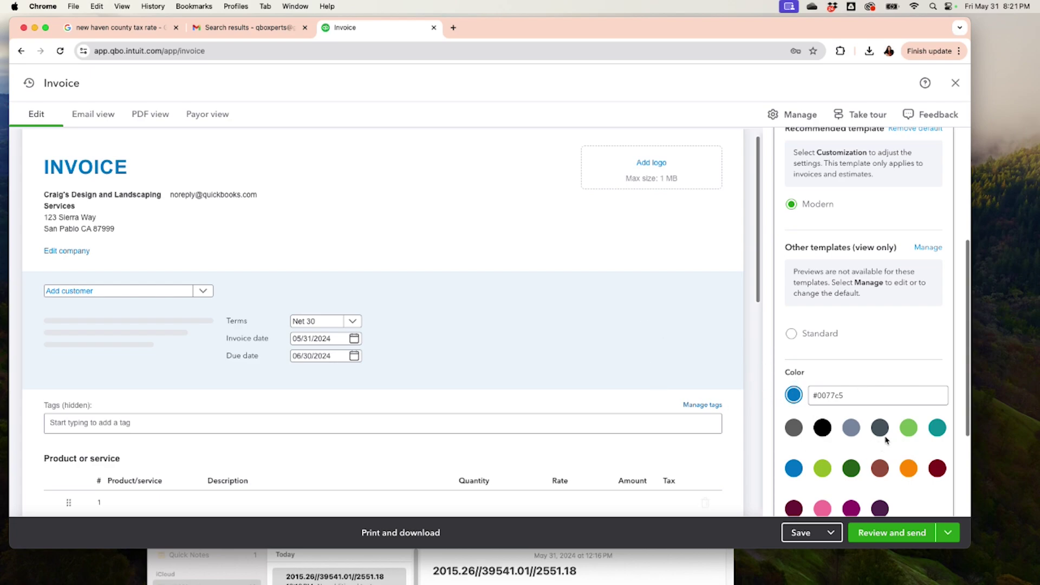
# Try lime, light green, black, dark green, brown and dark red, settling on dark maroon #6b1437
pyautogui.click(824, 476)
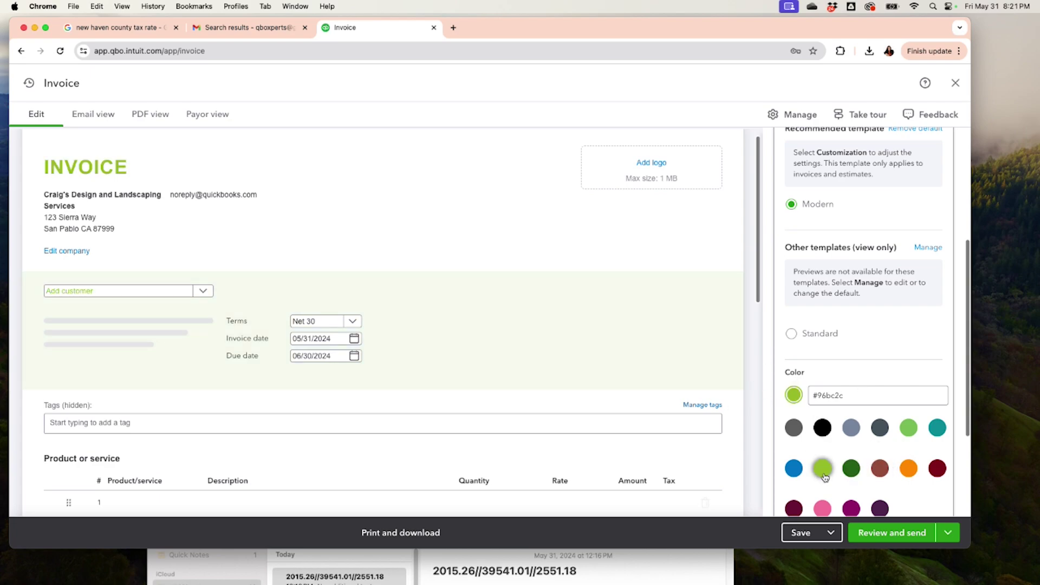
pyautogui.click(912, 431)
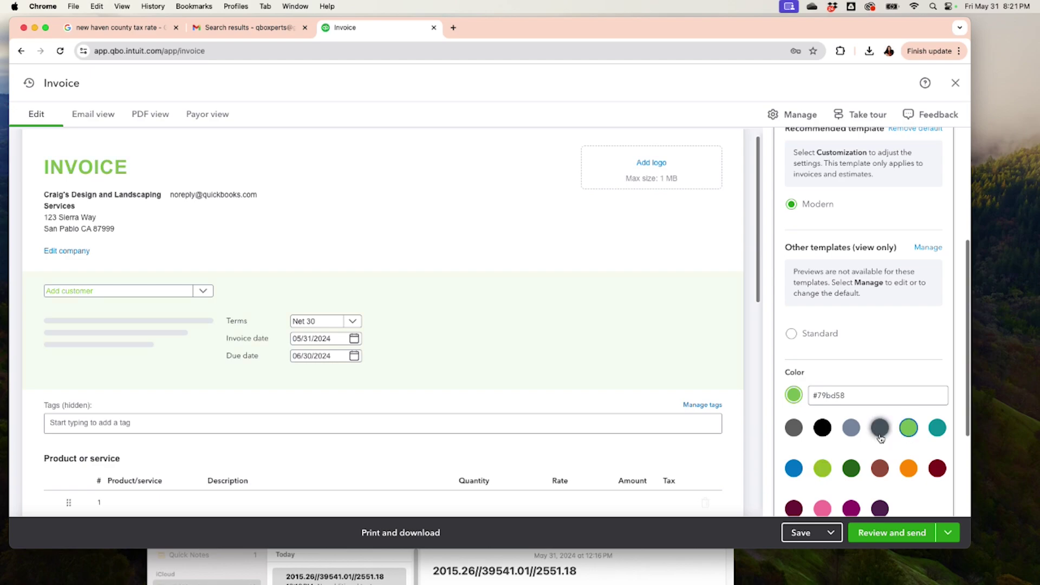
pyautogui.click(822, 429)
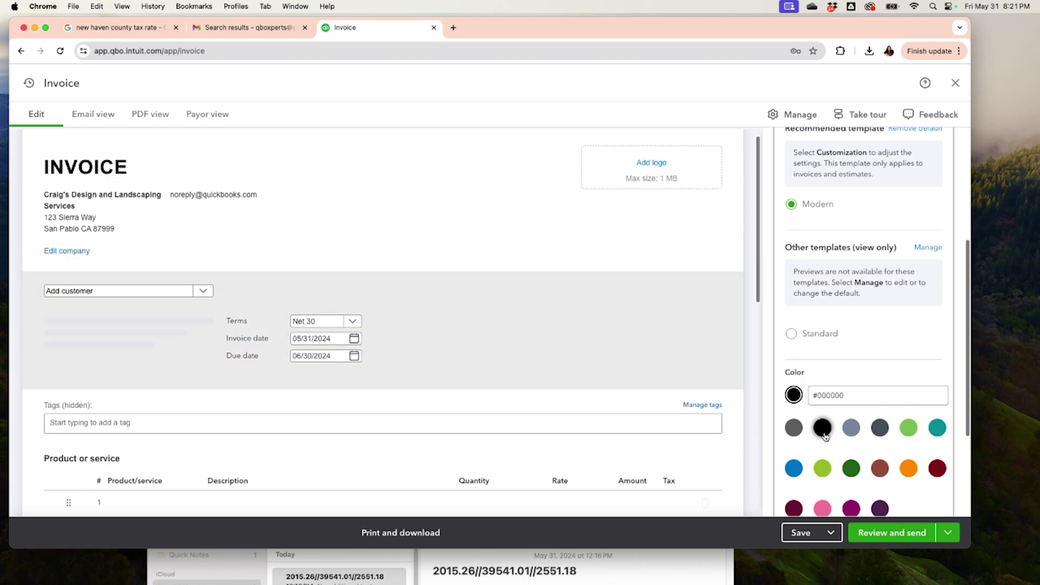
pyautogui.click(852, 473)
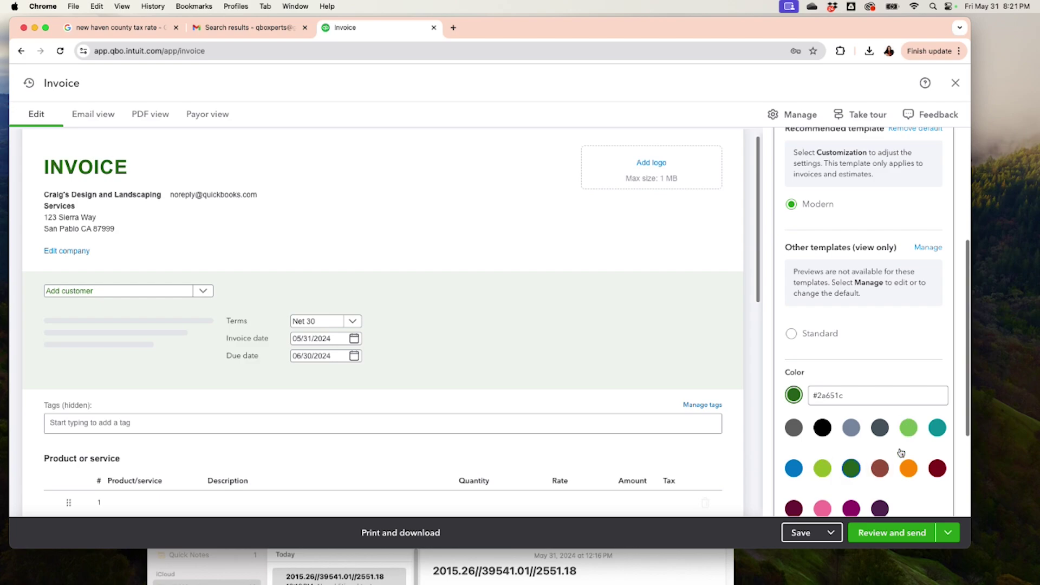
pyautogui.click(877, 474)
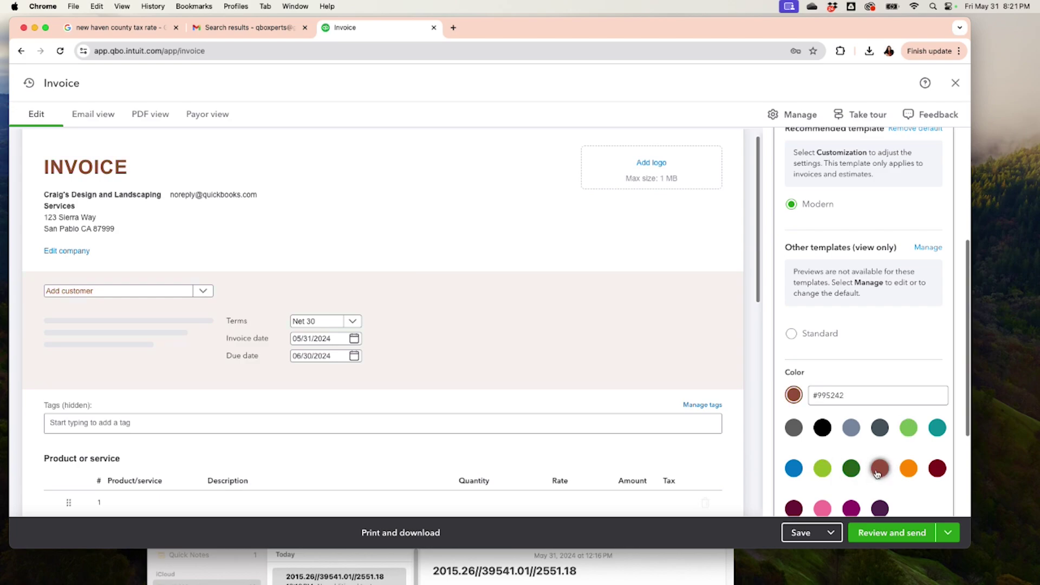
pyautogui.click(937, 469)
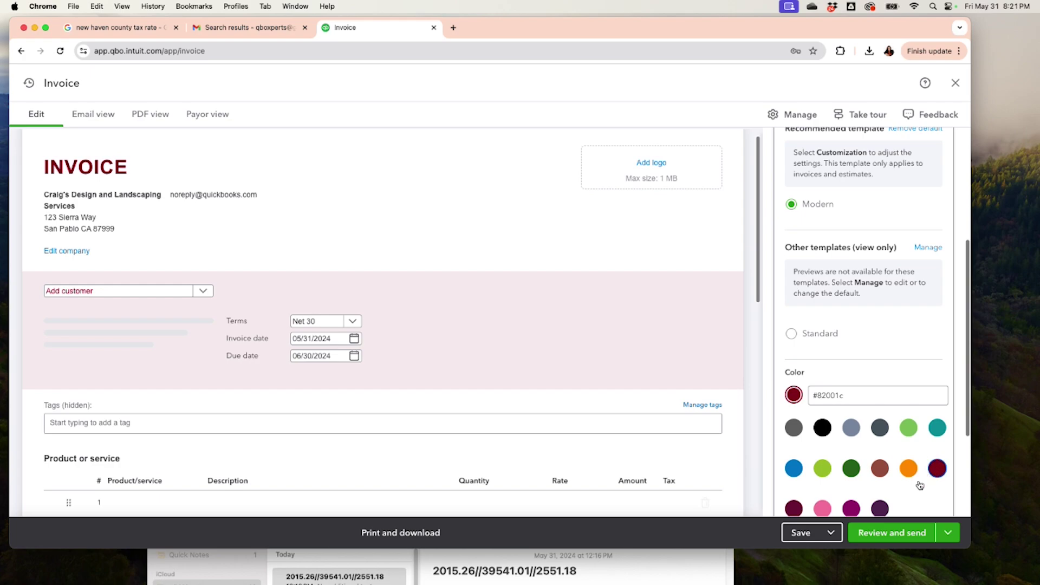
pyautogui.click(794, 508)
pyautogui.moveTo(968, 373); pyautogui.dragTo(958, 462)
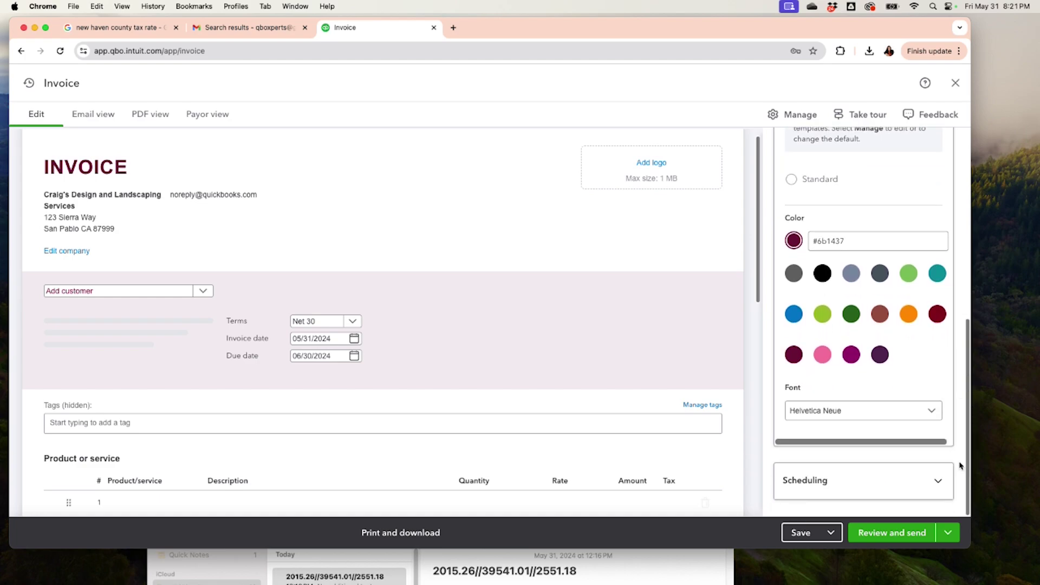
pyautogui.click(938, 416)
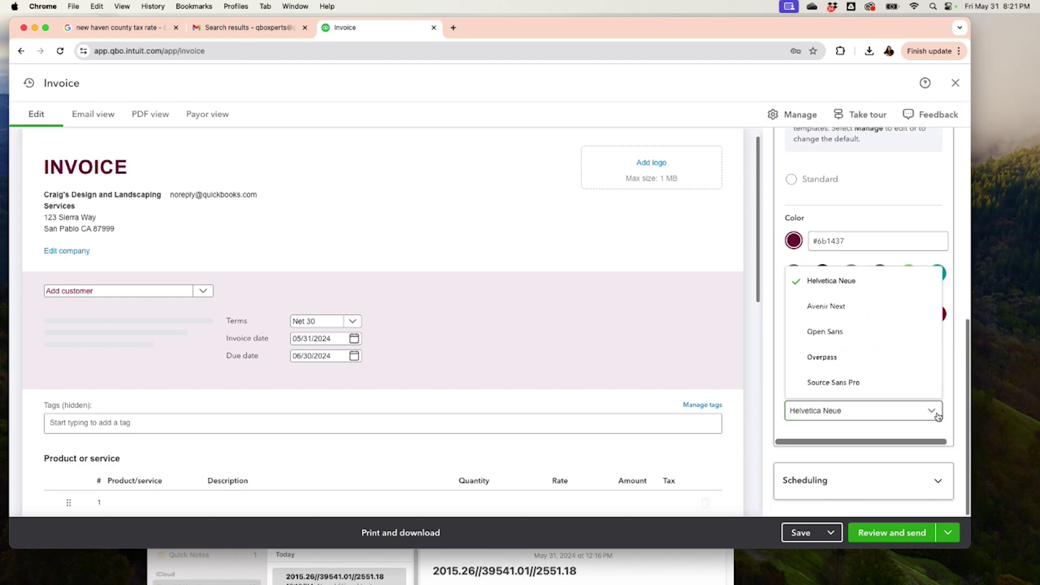
pyautogui.click(831, 307)
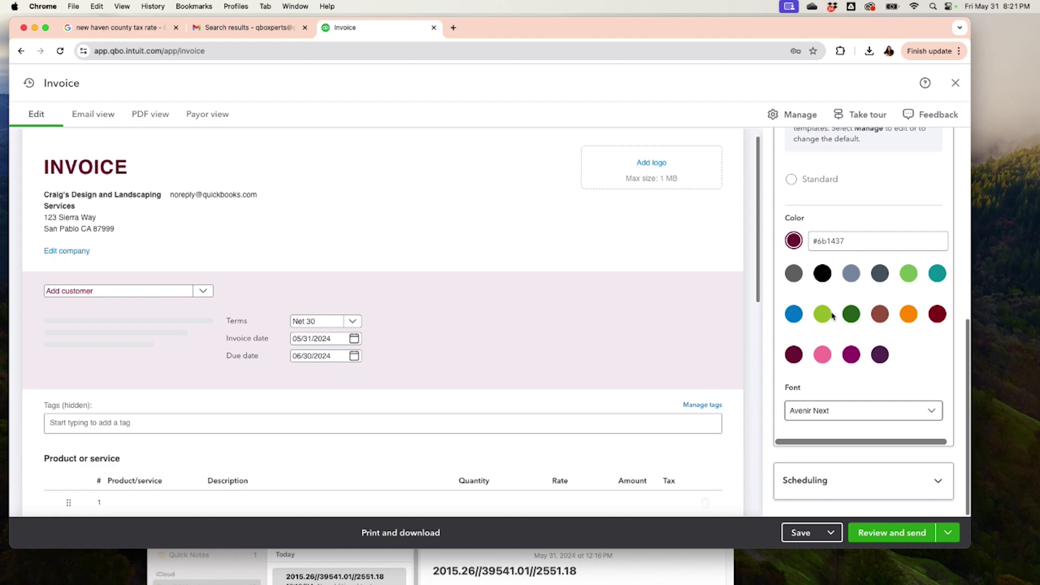
pyautogui.click(900, 413)
pyautogui.click(851, 392)
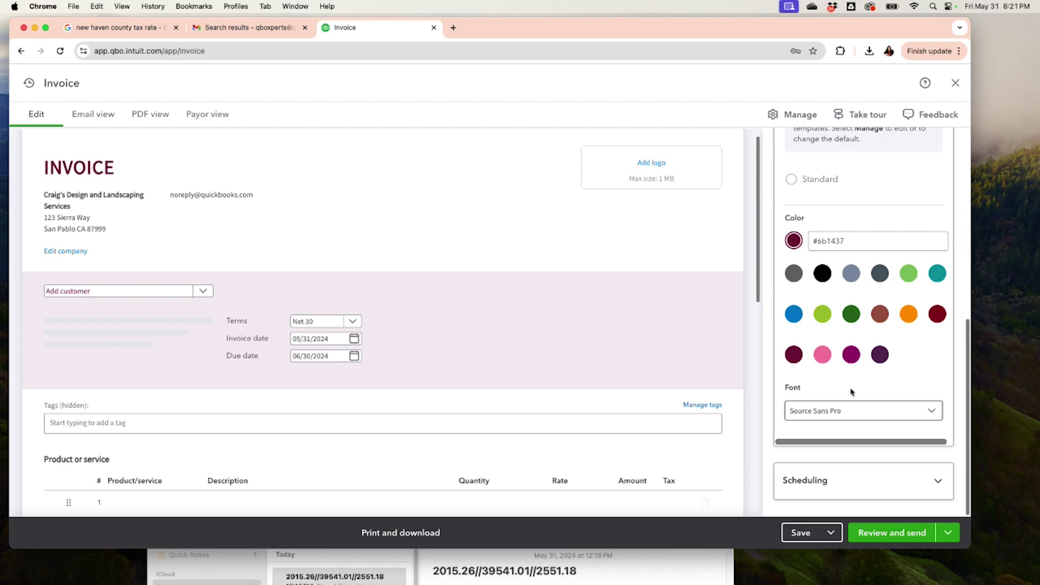
pyautogui.click(917, 412)
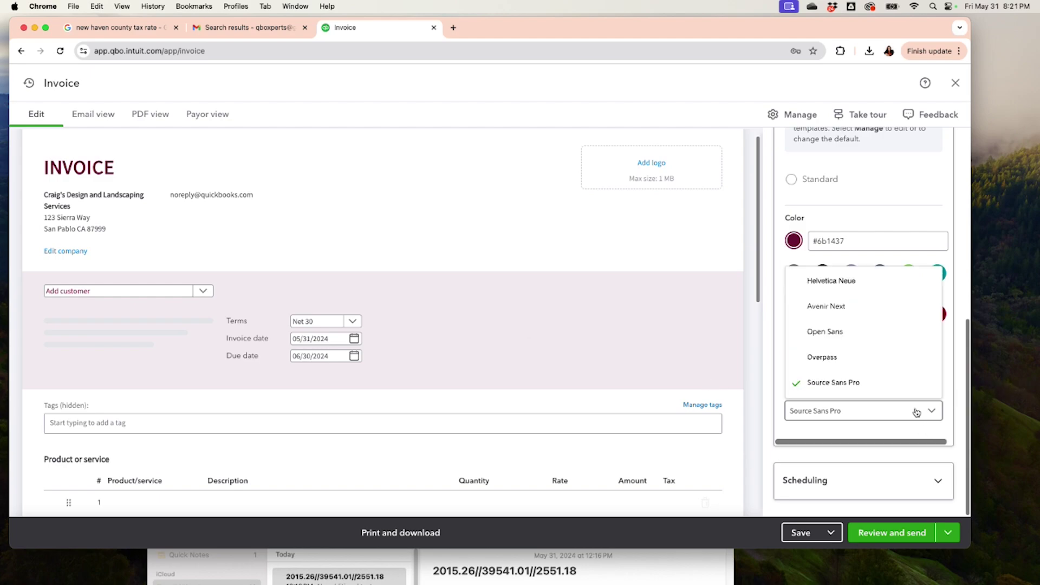
pyautogui.click(840, 357)
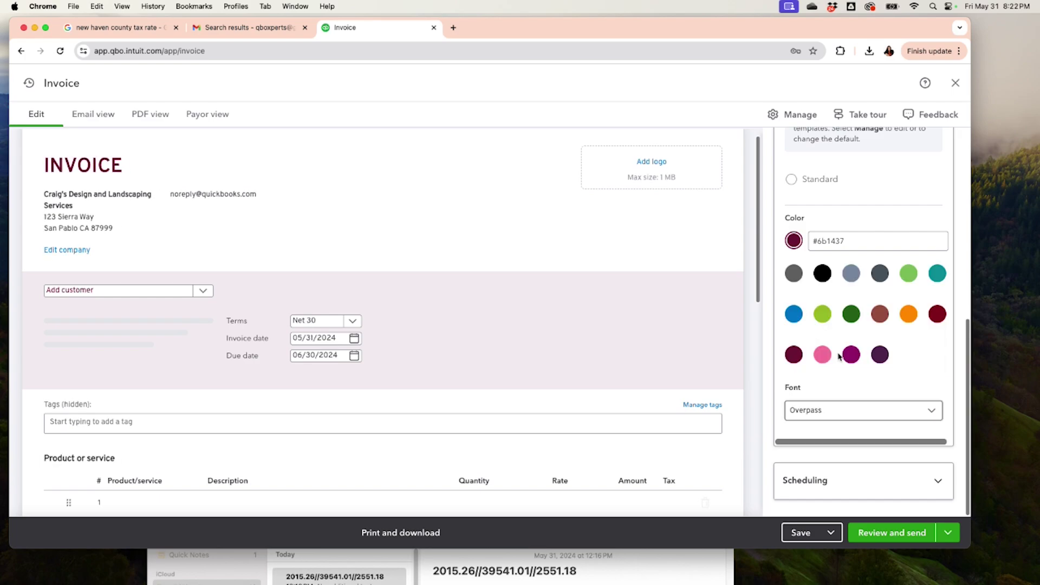
pyautogui.click(919, 412)
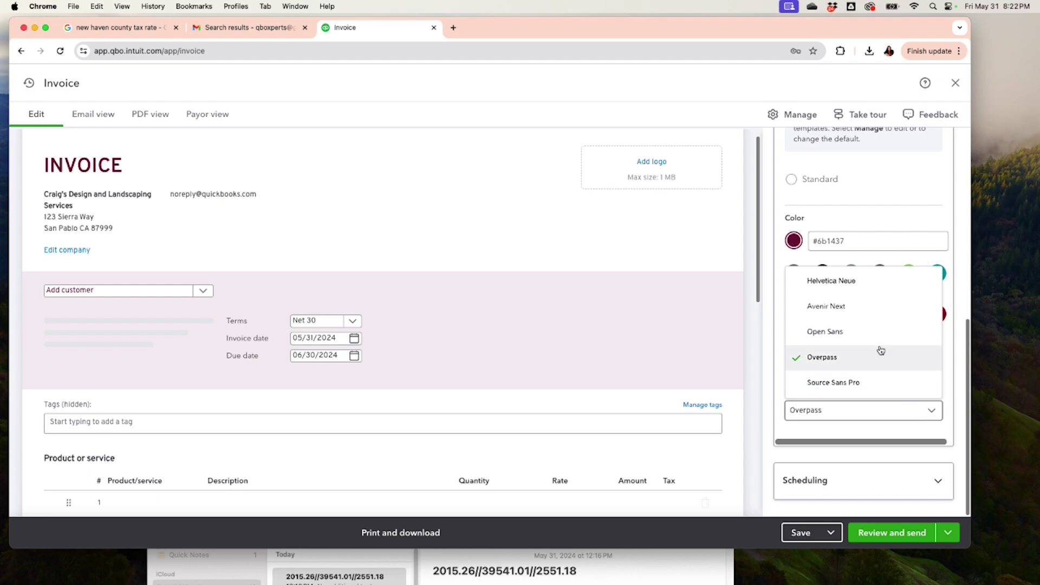
pyautogui.click(839, 282)
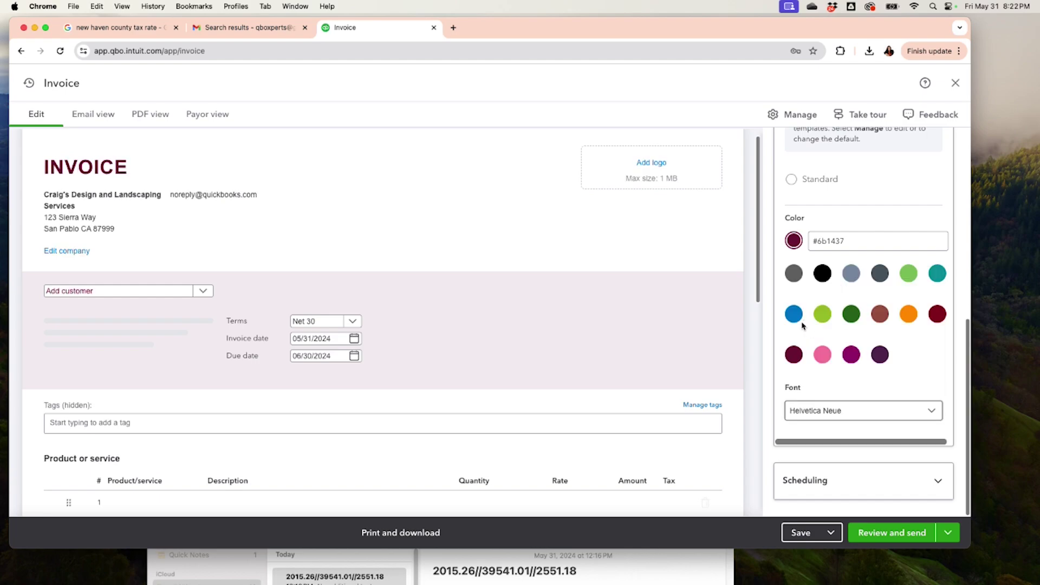
pyautogui.scroll(-6, 760, 422)
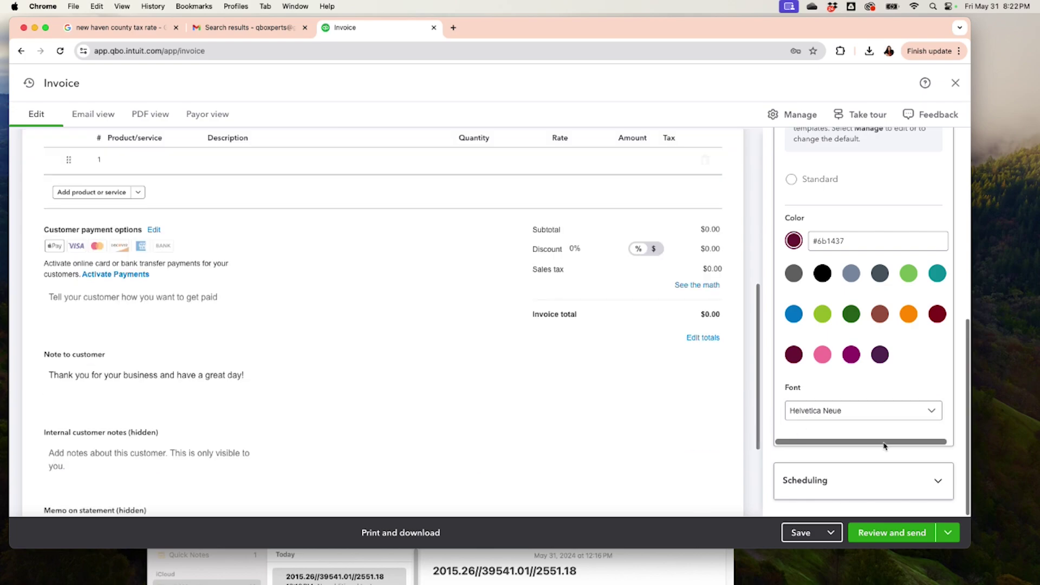
# Expand Scheduling and start a recurring invoice template
pyautogui.click(877, 477)
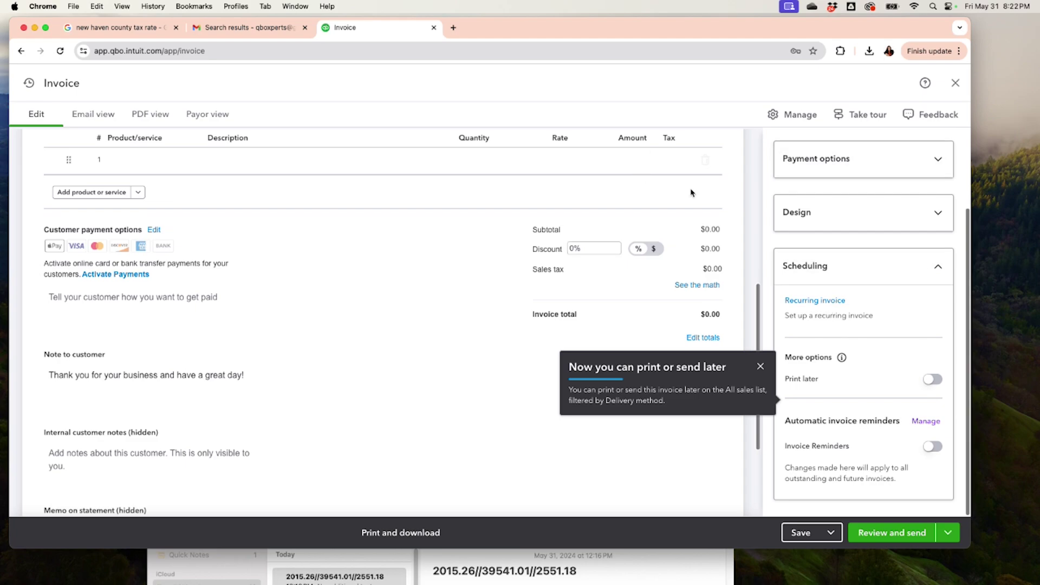
pyautogui.click(818, 301)
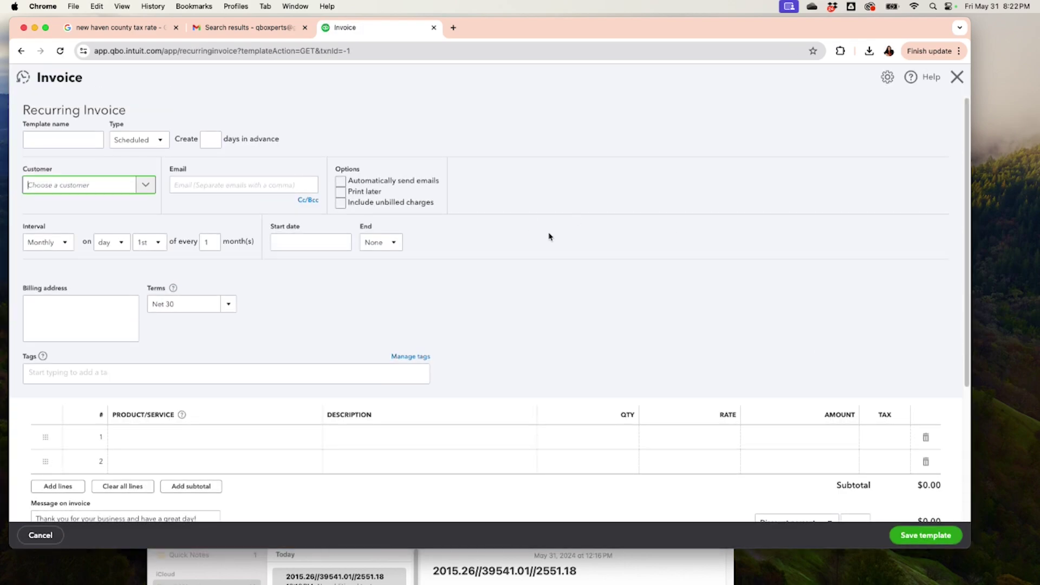
# Focus the Template name field, then close the Recurring Invoice form unsaved
pyautogui.click(58, 141)
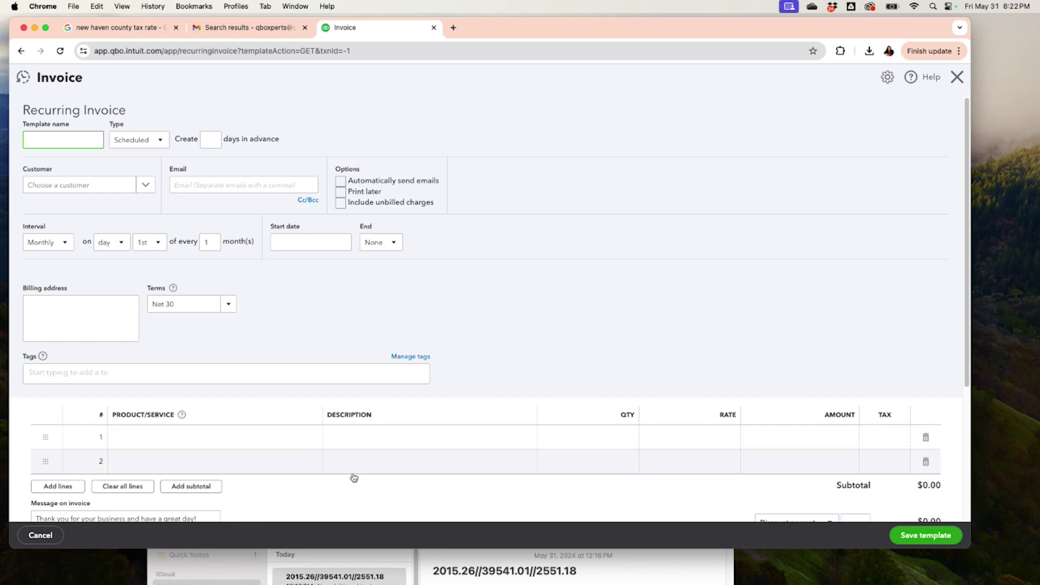
pyautogui.click(956, 80)
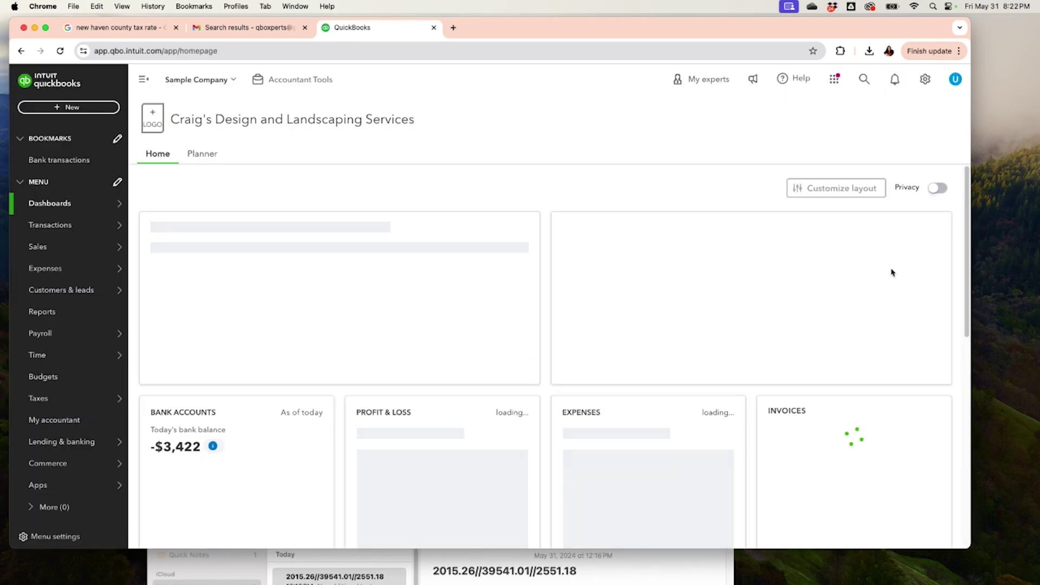
# Start another new invoice and expand then collapse its Customization options
pyautogui.click(83, 109)
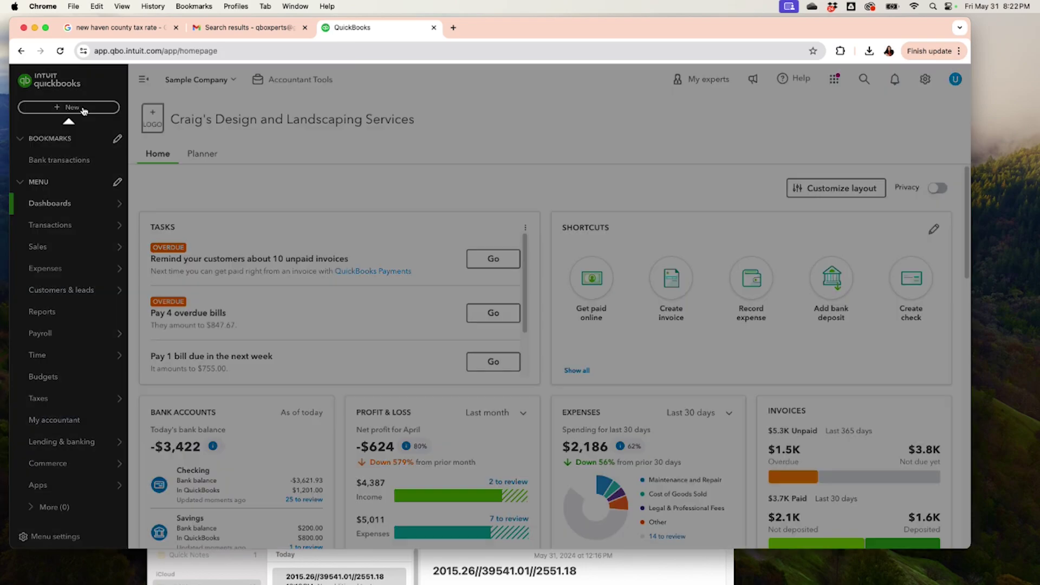
pyautogui.click(62, 165)
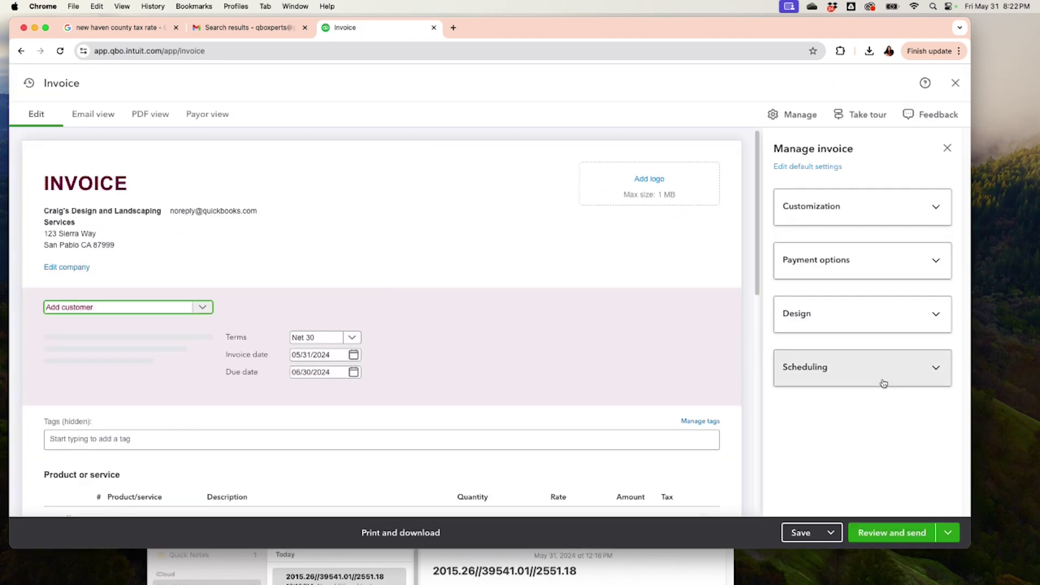
pyautogui.click(837, 225)
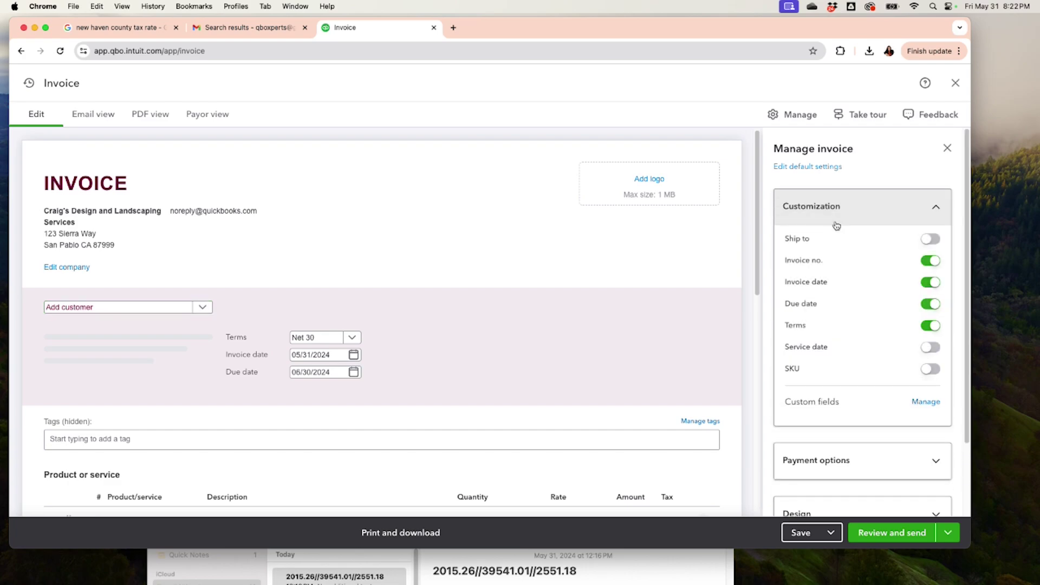
pyautogui.click(837, 225)
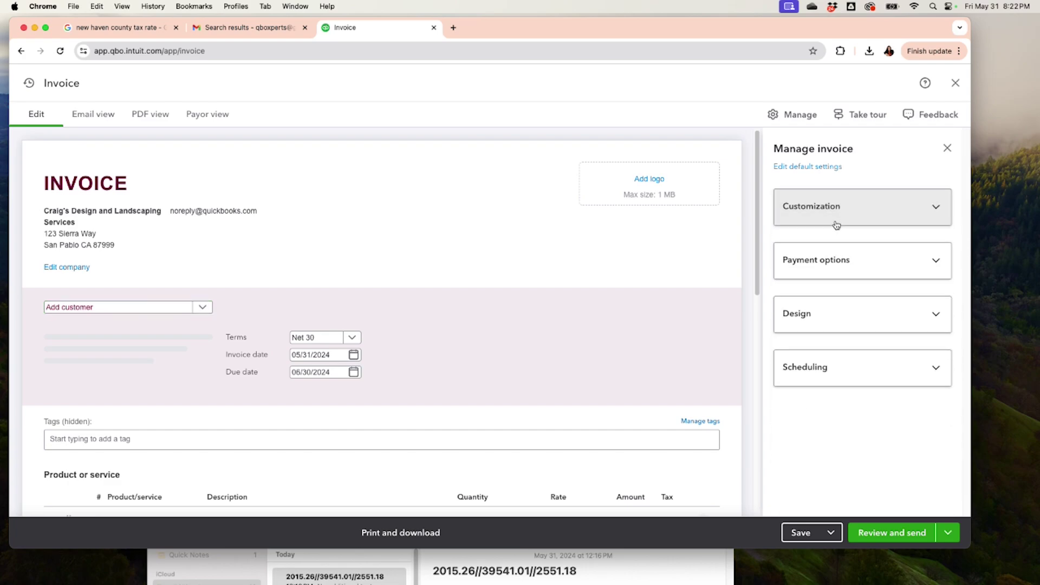
# Expand and collapse Payment options, Design and Scheduling in the Manage invoice panel
pyautogui.click(824, 261)
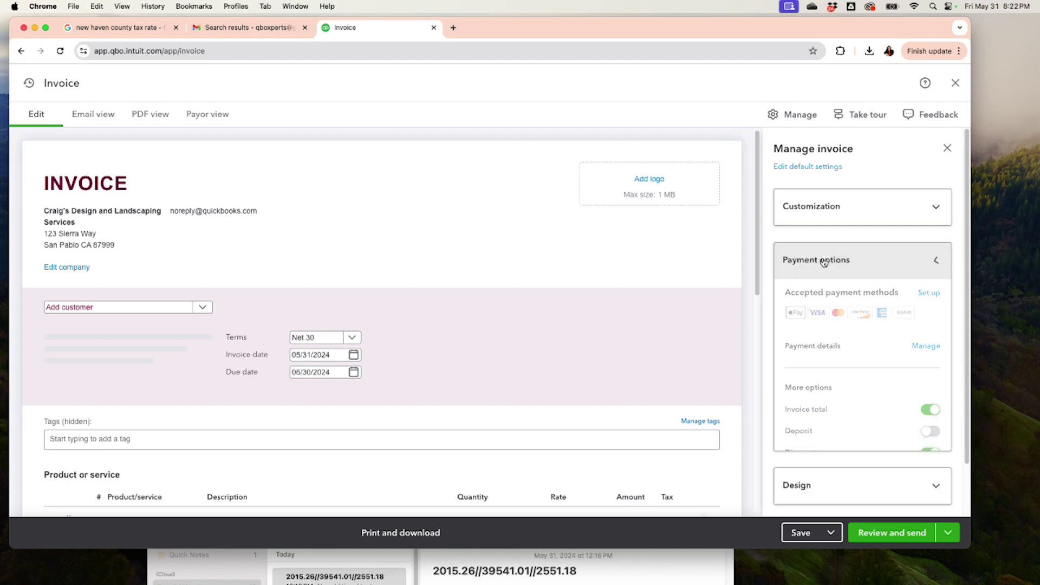
pyautogui.click(823, 261)
pyautogui.click(826, 309)
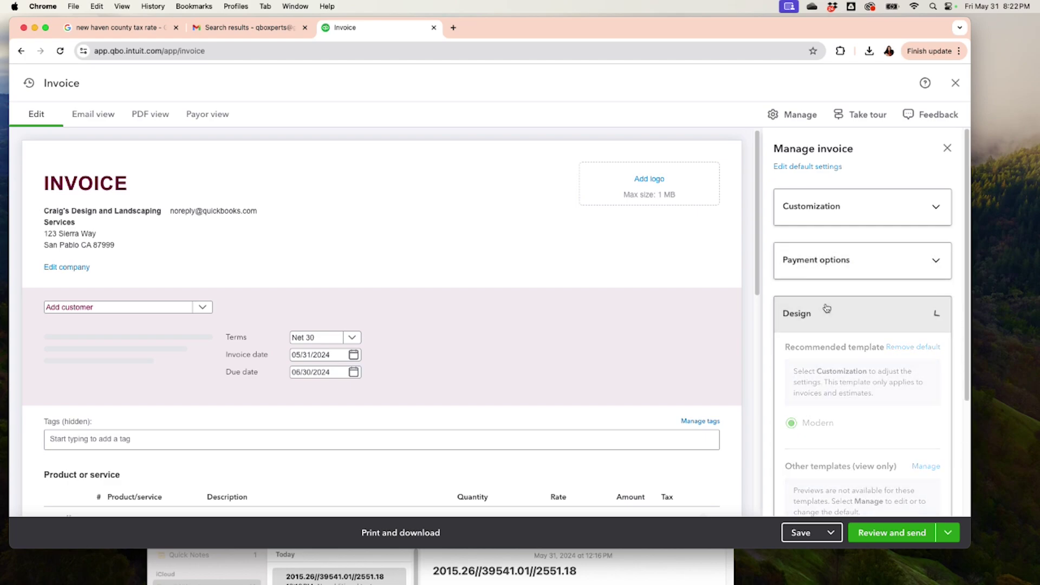
pyautogui.click(827, 310)
pyautogui.click(835, 368)
pyautogui.click(835, 368)
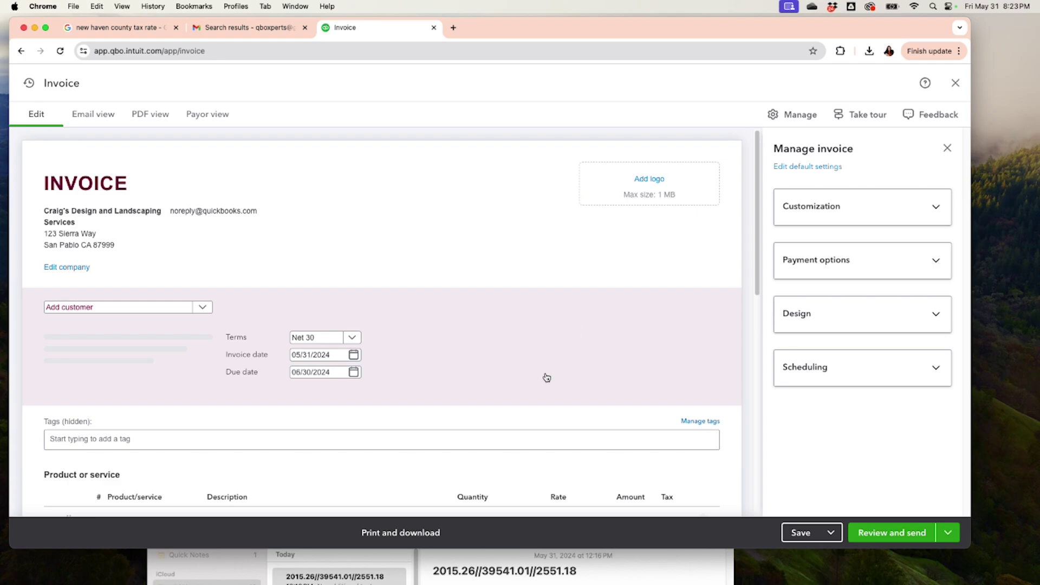
pyautogui.scroll(-3, 522, 367)
pyautogui.scroll(3, 508, 359)
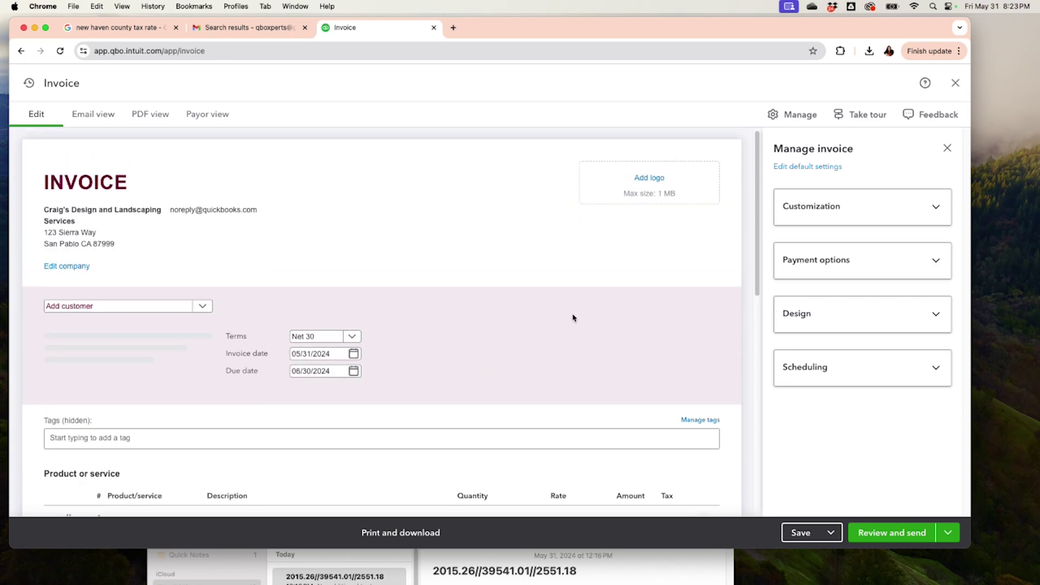
# Look through the default Sales settings and online delivery email options without changing them, then return to Home
pyautogui.click(812, 168)
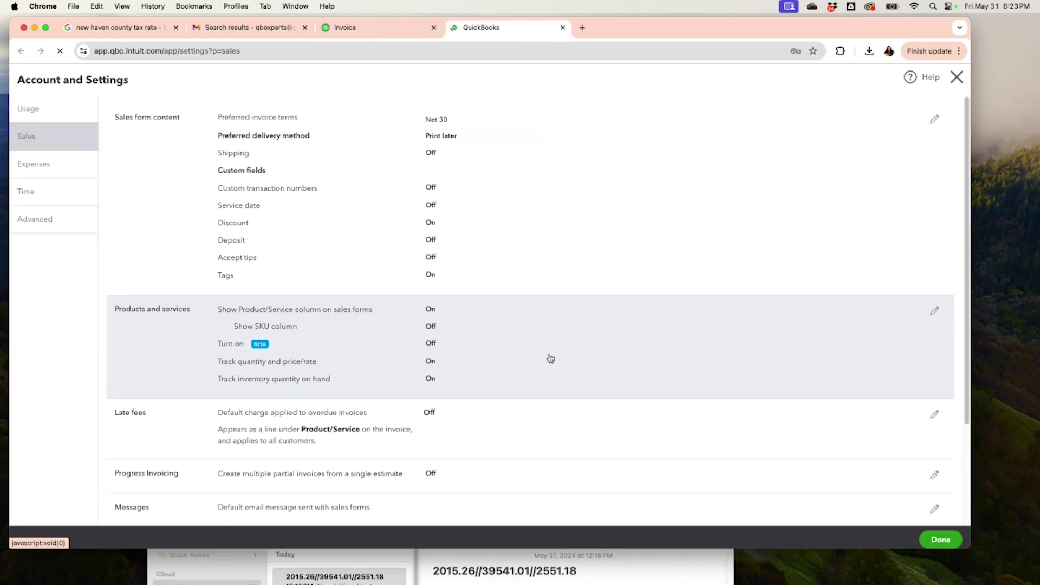
pyautogui.scroll(-4, 520, 359)
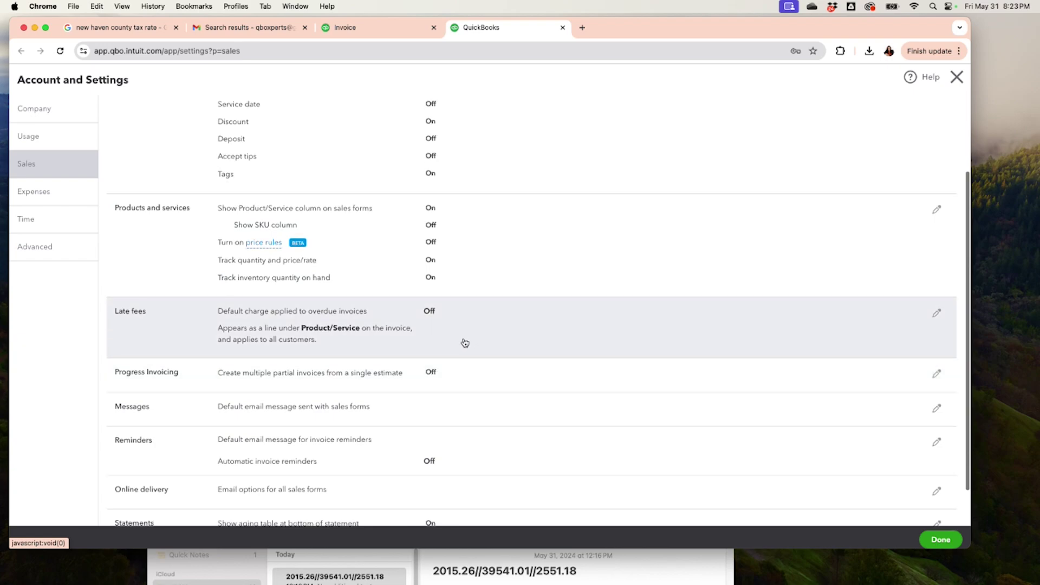
pyautogui.scroll(-1, 469, 345)
pyautogui.scroll(-2, 466, 343)
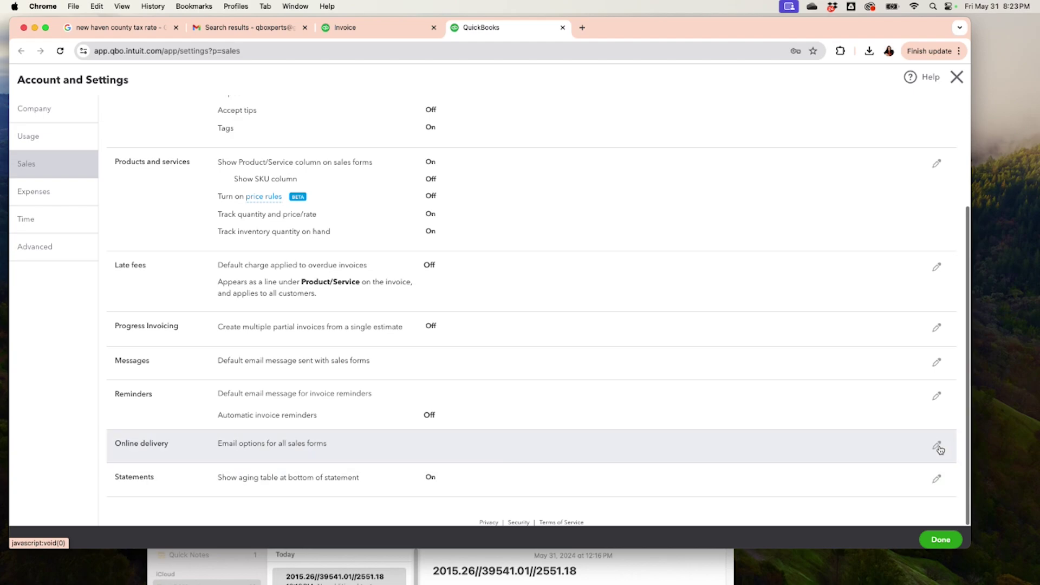
pyautogui.scroll(2, 940, 450)
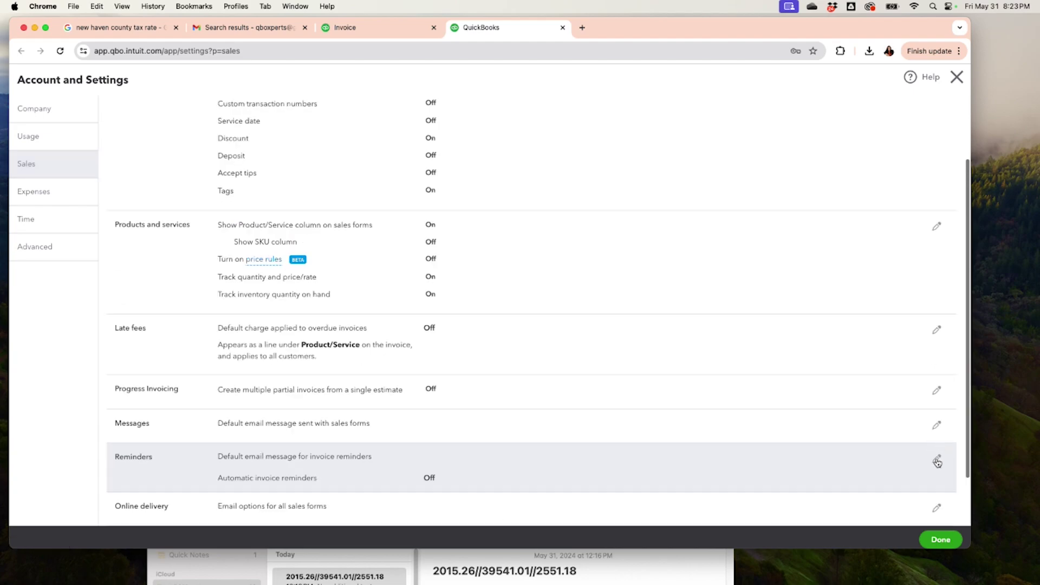
pyautogui.scroll(-2, 875, 365)
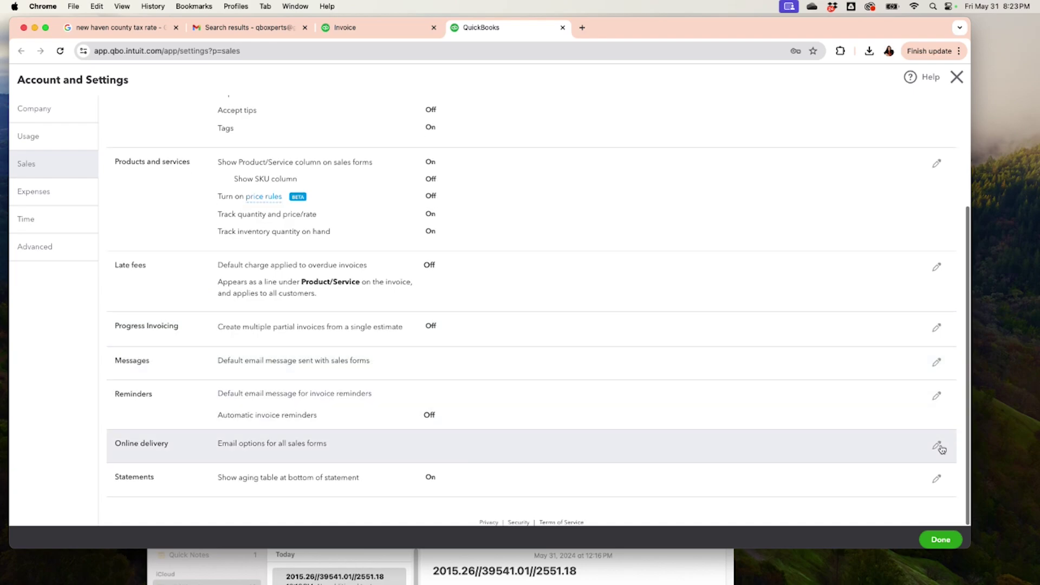
pyautogui.click(939, 447)
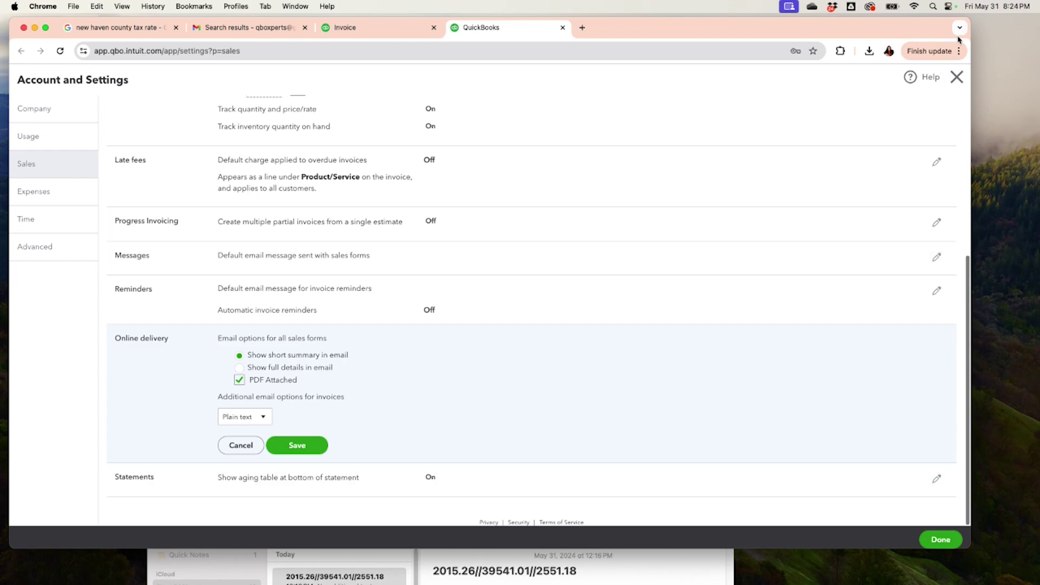
pyautogui.click(958, 80)
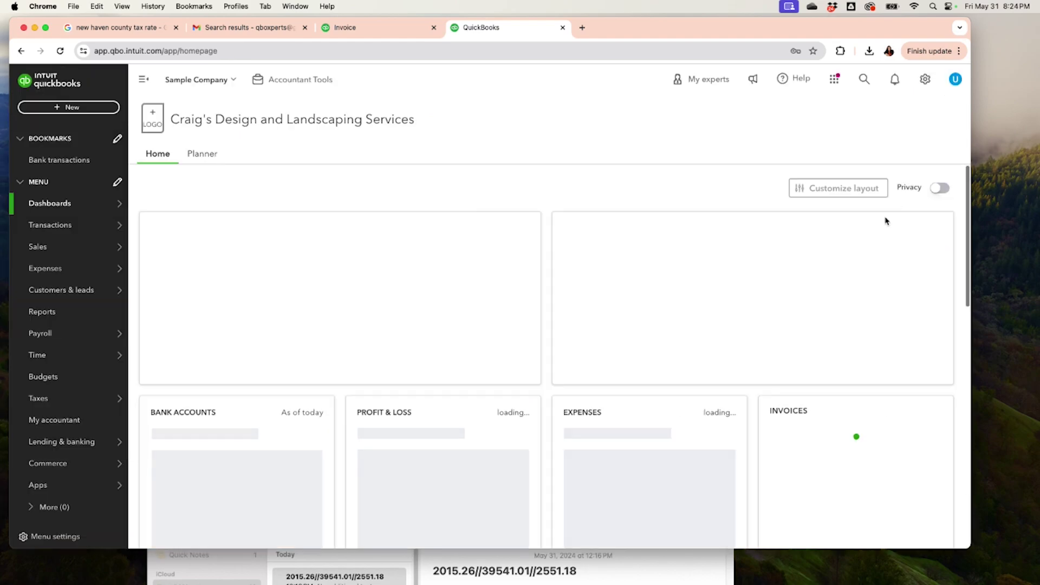
pyautogui.click(924, 80)
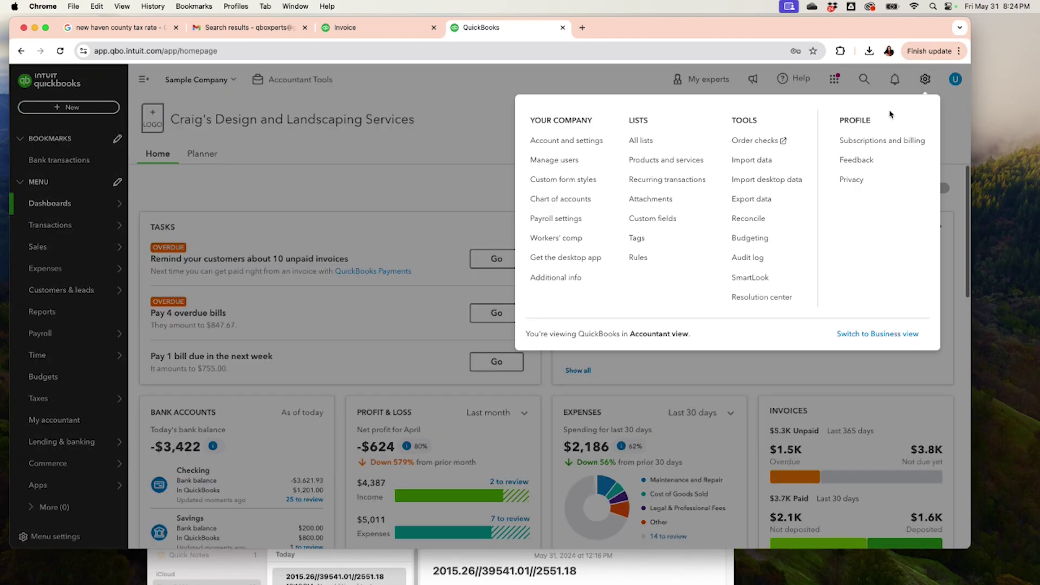
pyautogui.click(555, 143)
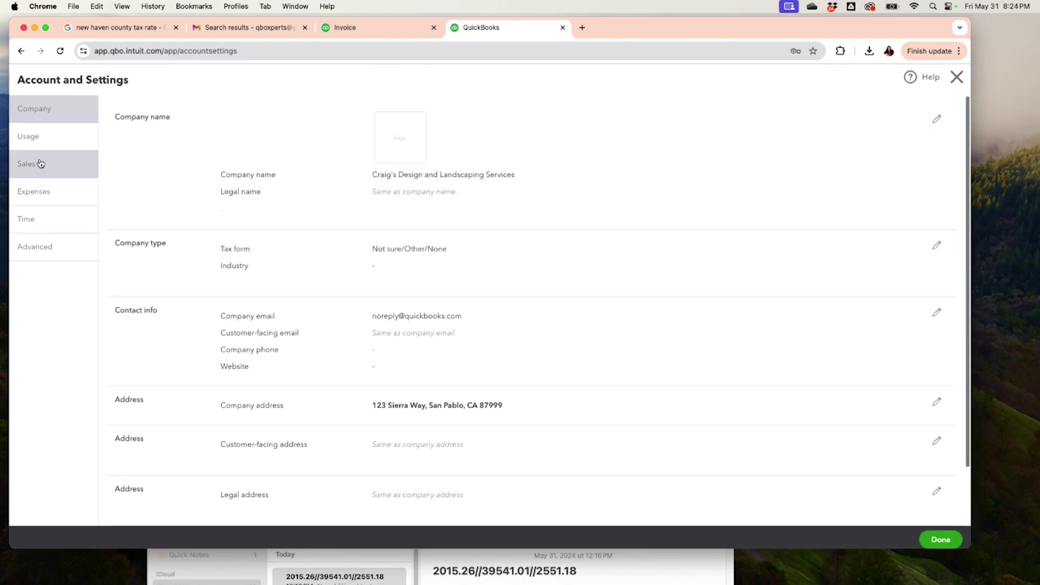
pyautogui.click(40, 164)
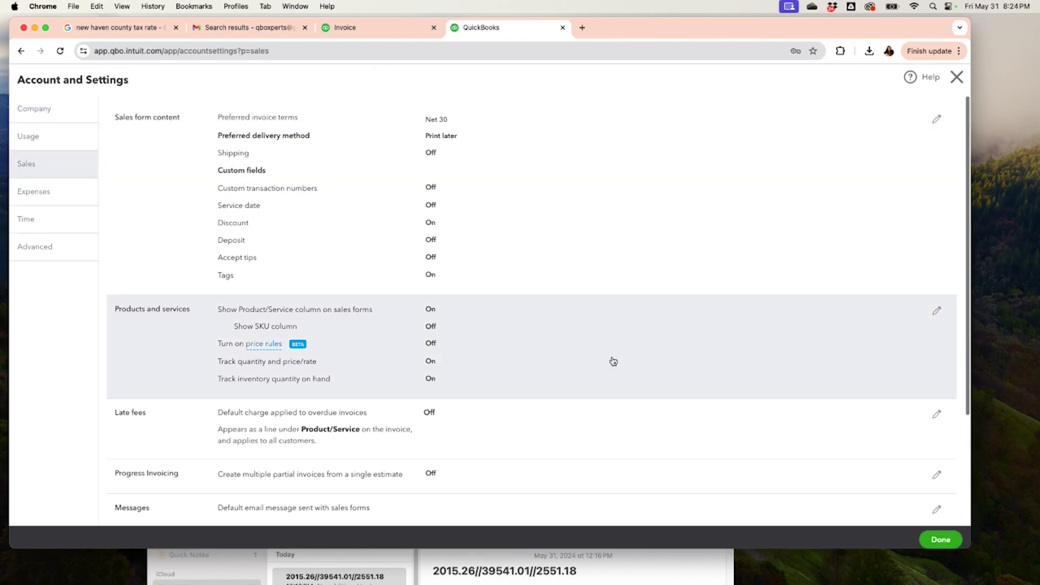
pyautogui.scroll(-5, 612, 359)
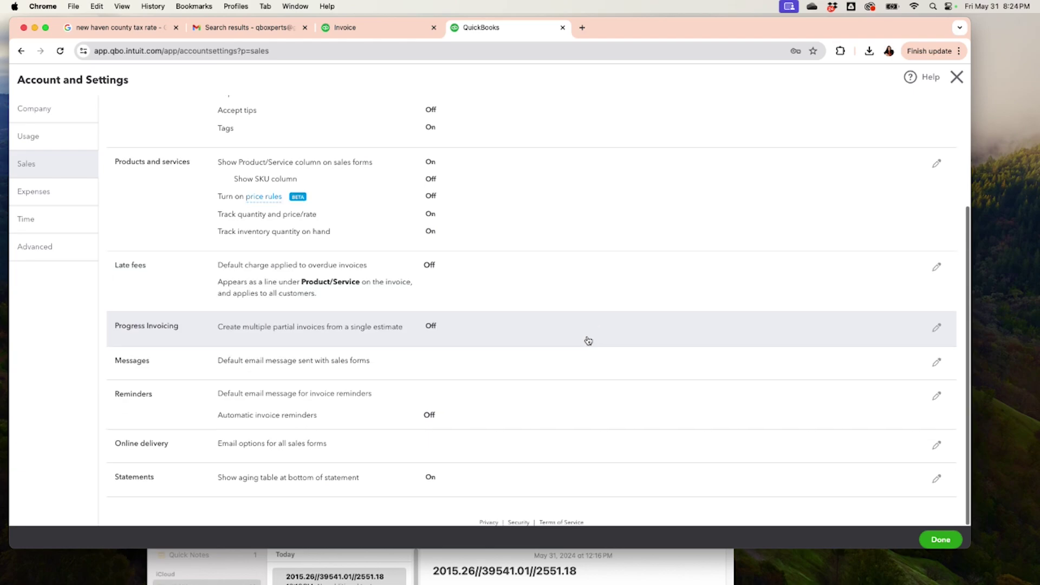
pyautogui.scroll(1, 587, 338)
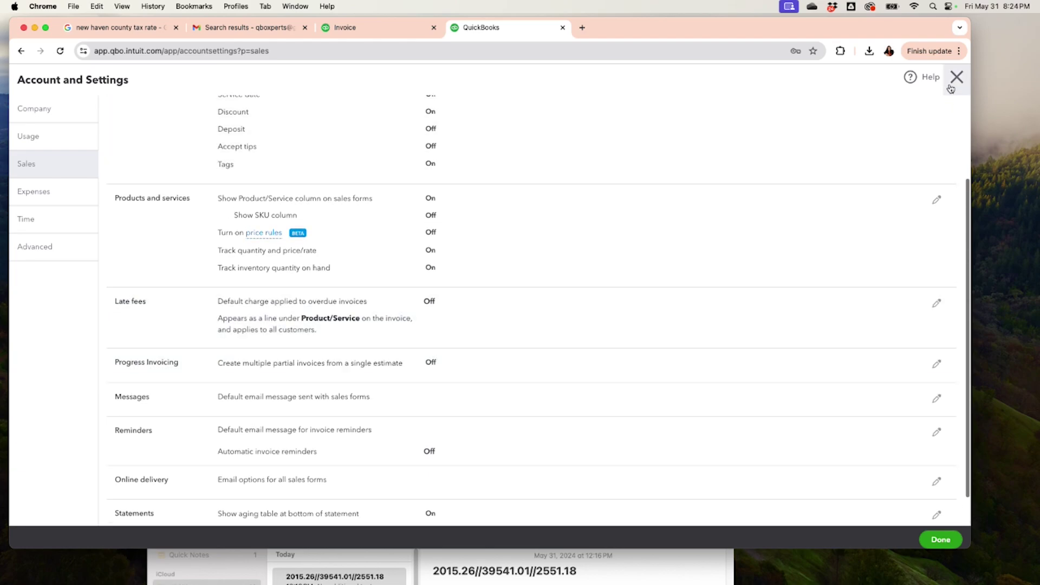
pyautogui.click(952, 87)
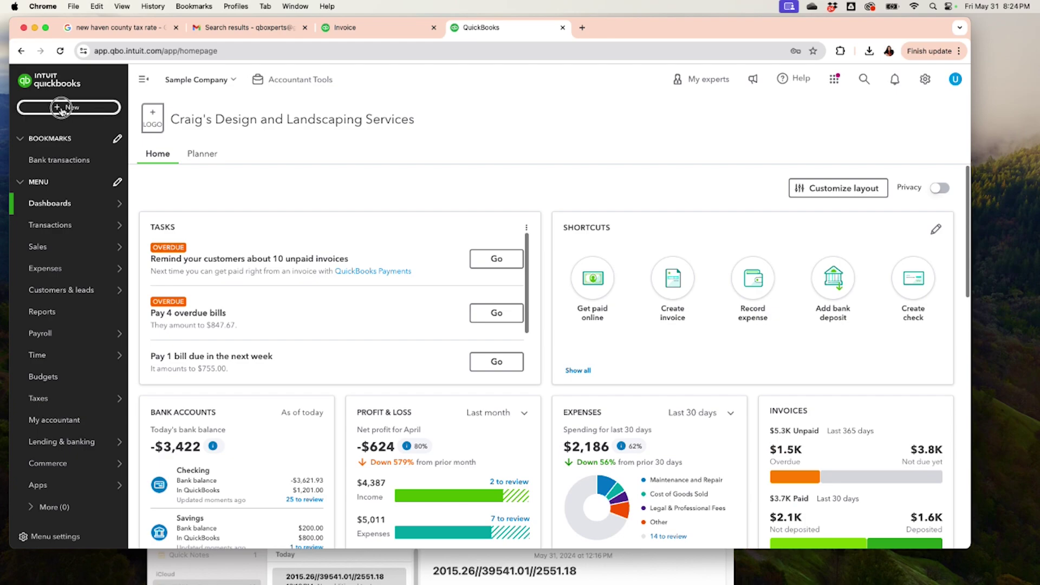
# Start a new invoice, then hide and reopen its Manage invoice panel
pyautogui.click(61, 108)
pyautogui.click(47, 171)
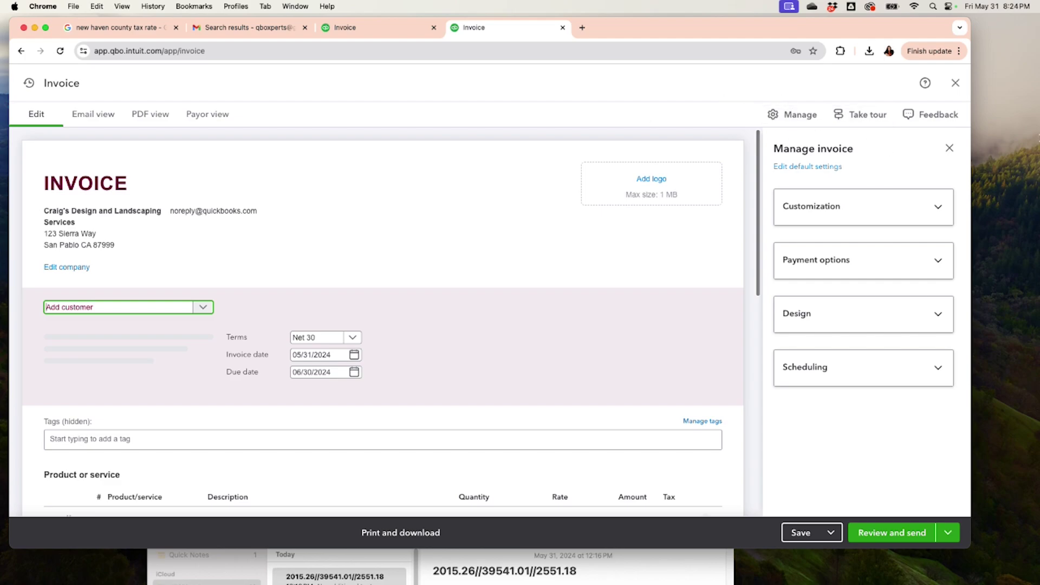
pyautogui.click(949, 148)
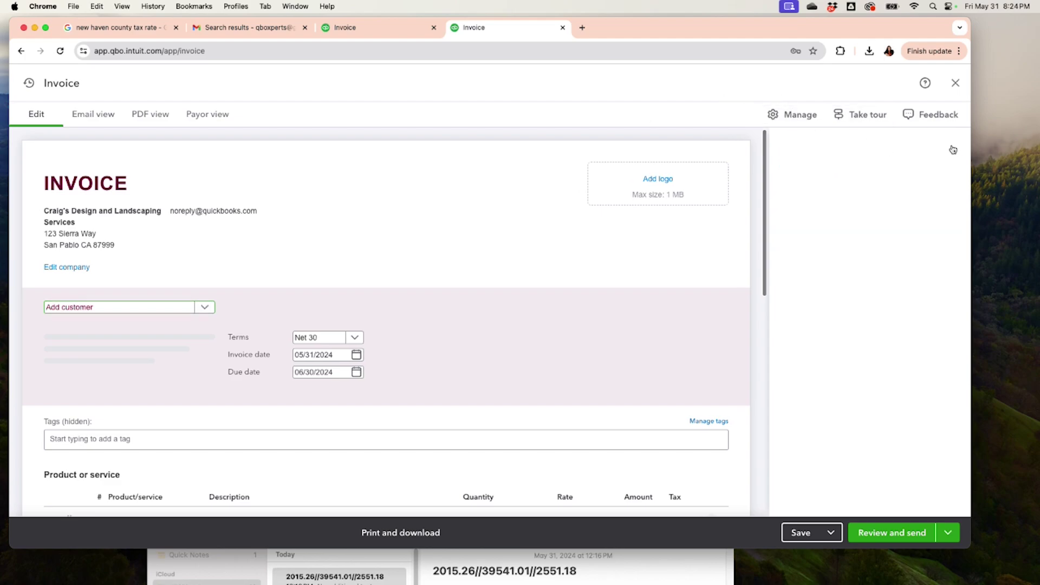
pyautogui.click(800, 125)
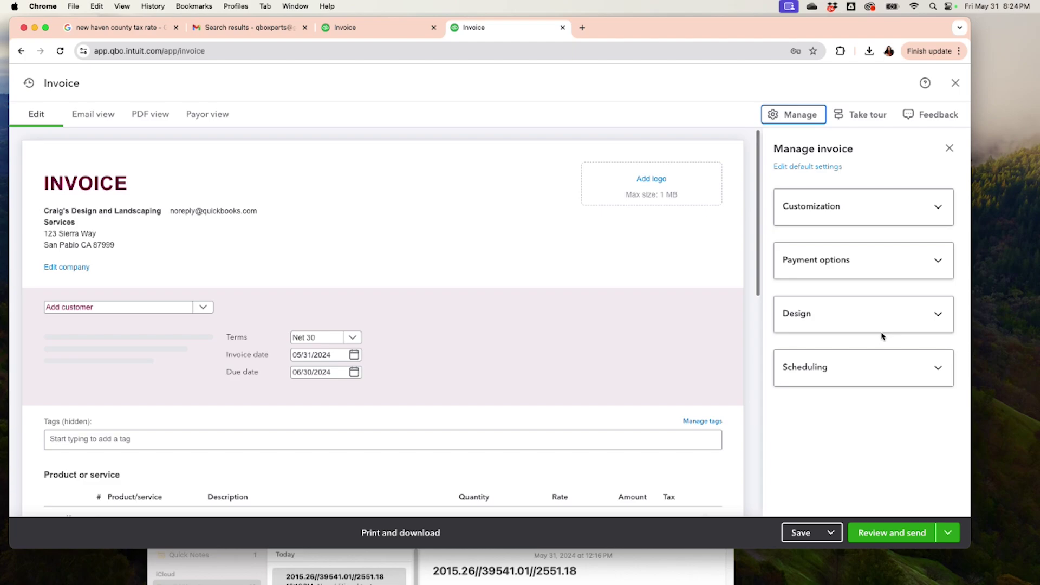